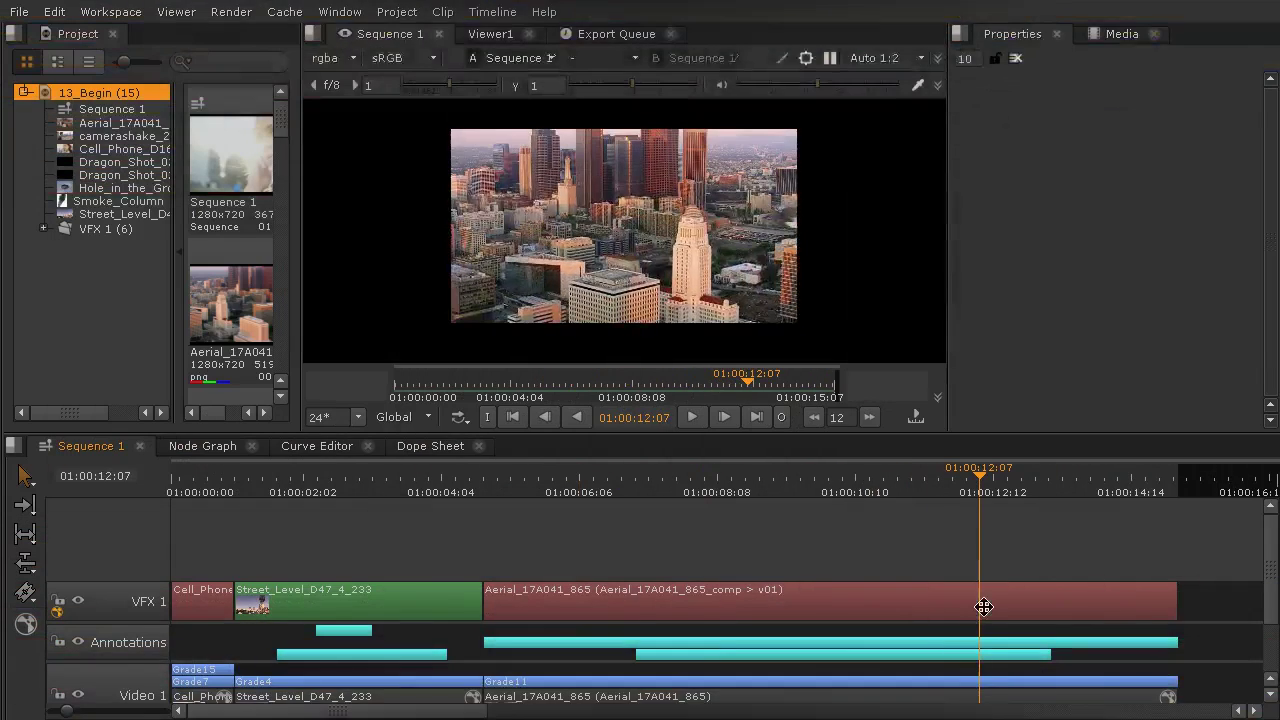
Double-click the Aerial_17A041_865 clip on the VFX 1 track to open its comp script.
left_click(684, 591)
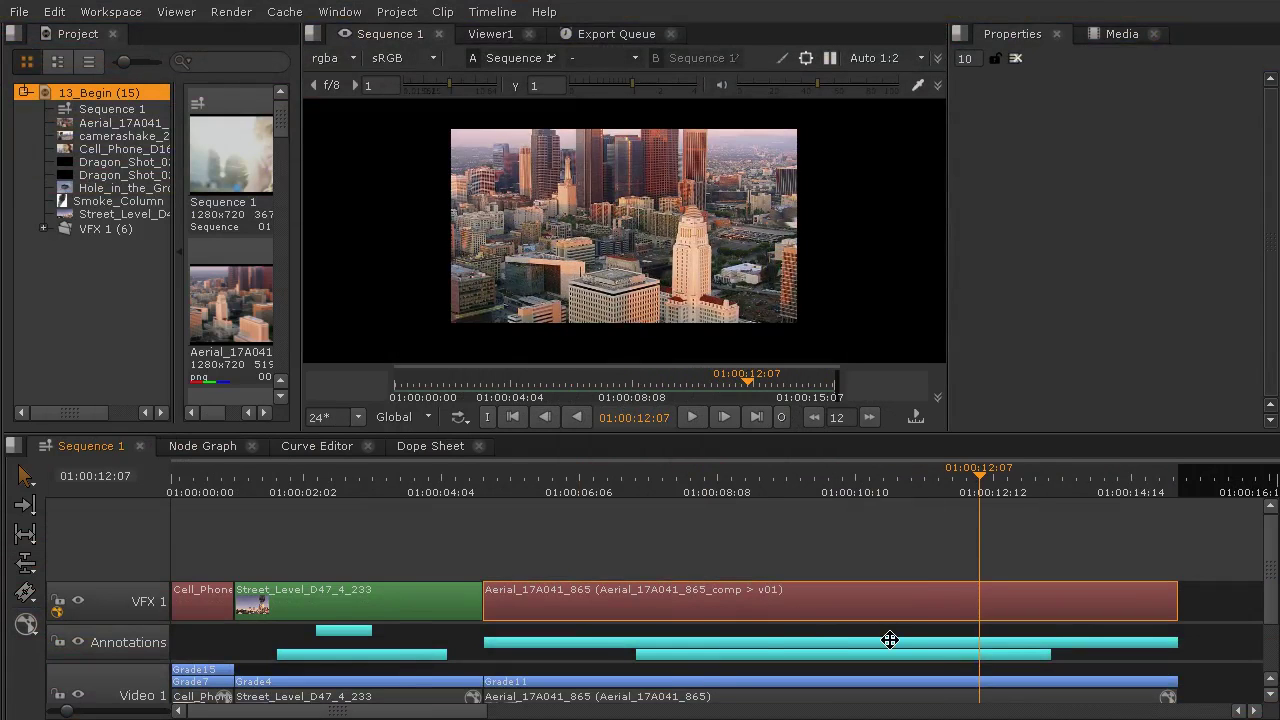
double_click(640, 598)
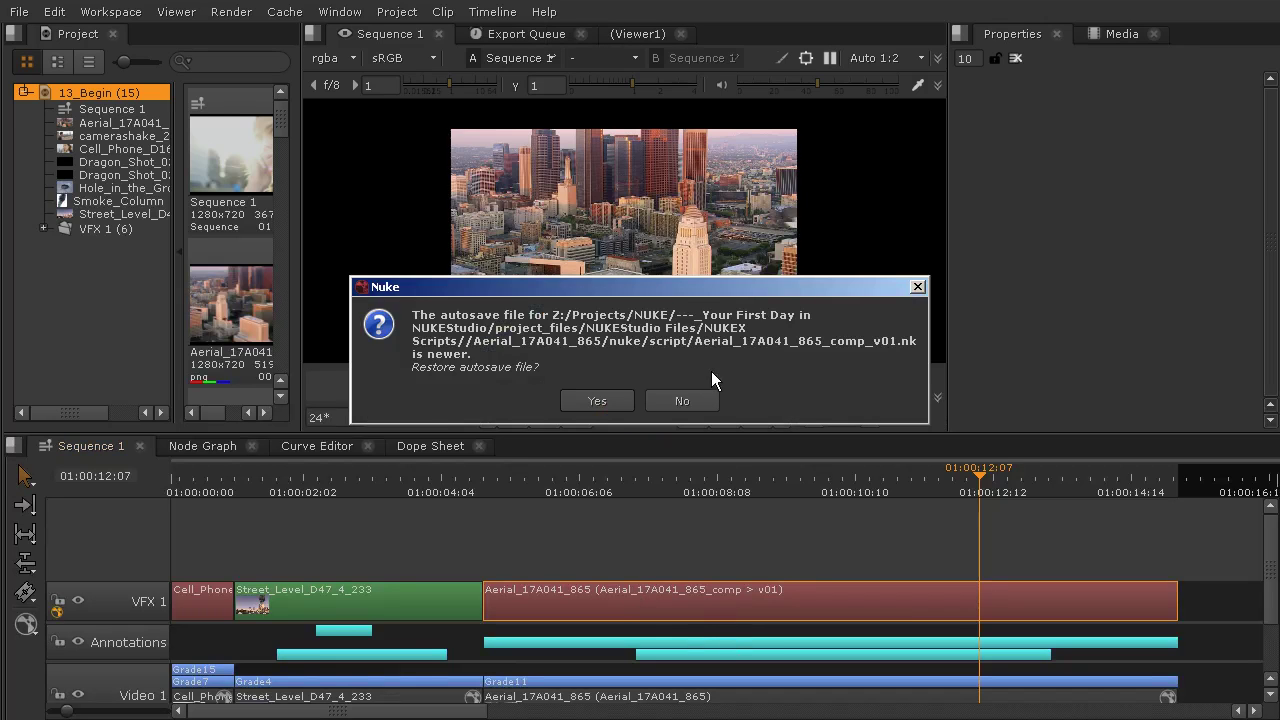
Decline the autosave restore and move the Aerial read node higher in the graph.
left_click(693, 400)
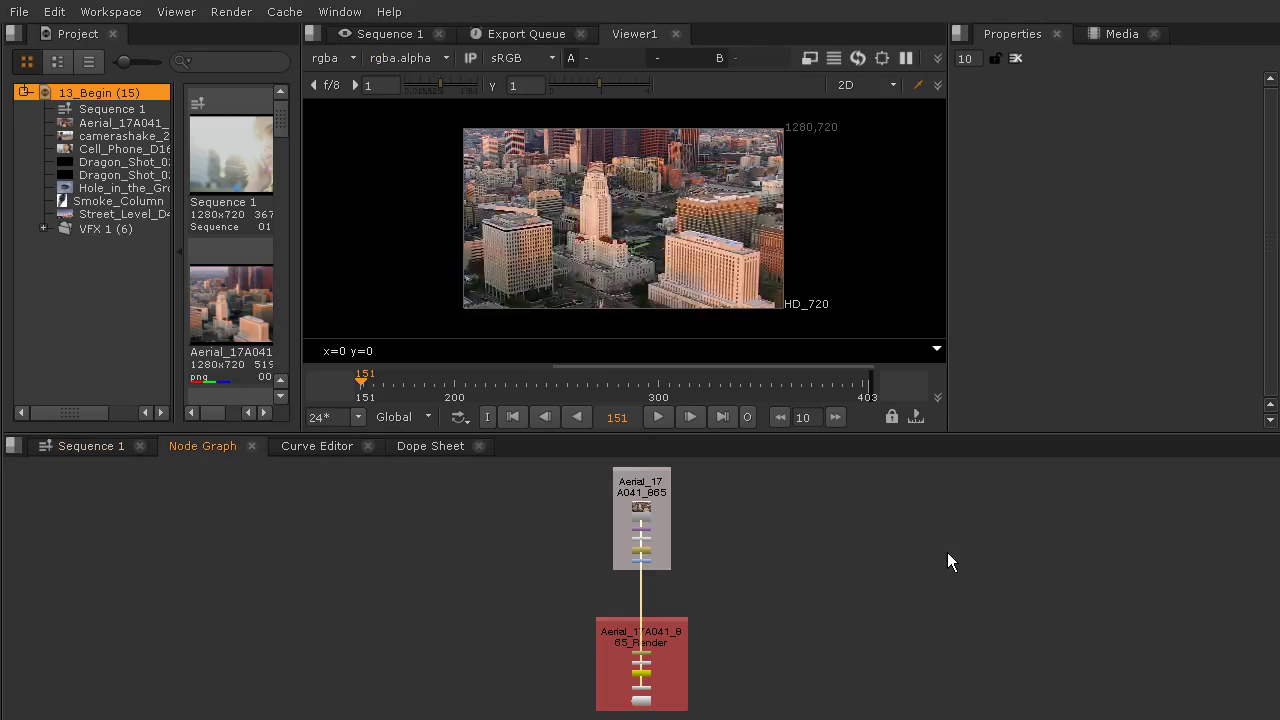
scroll(718, 498, "up", 2)
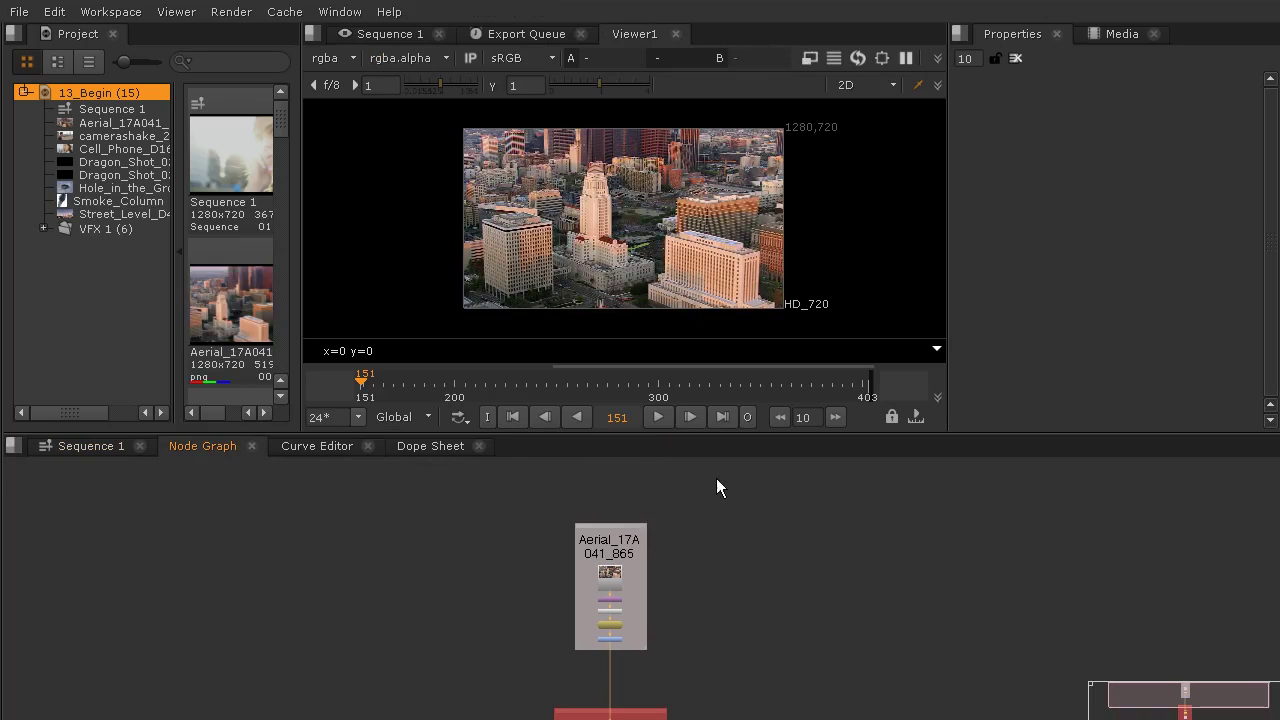
left_click_drag(716, 478, 552, 628)
left_click_drag(634, 532, 636, 472)
key("f")
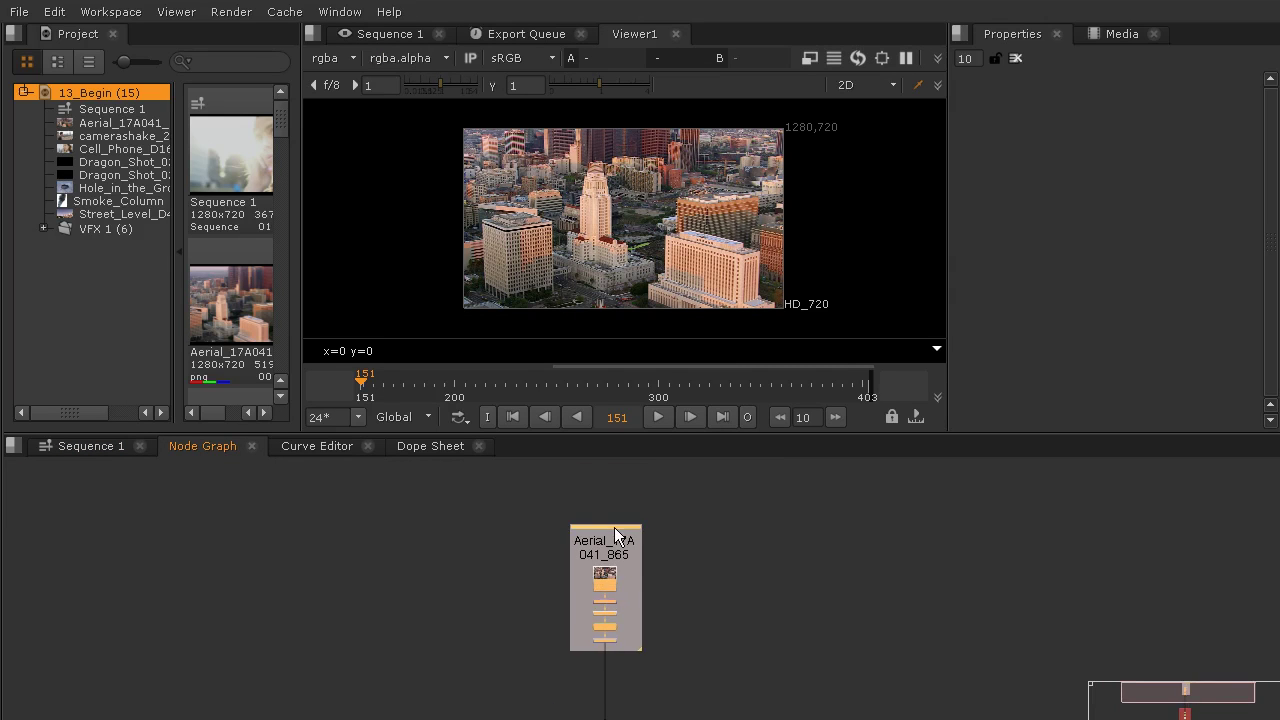
Zoom and pan the Node Graph to show the FrameRange1 and Grade1 nodes.
scroll(691, 597, "up", 3)
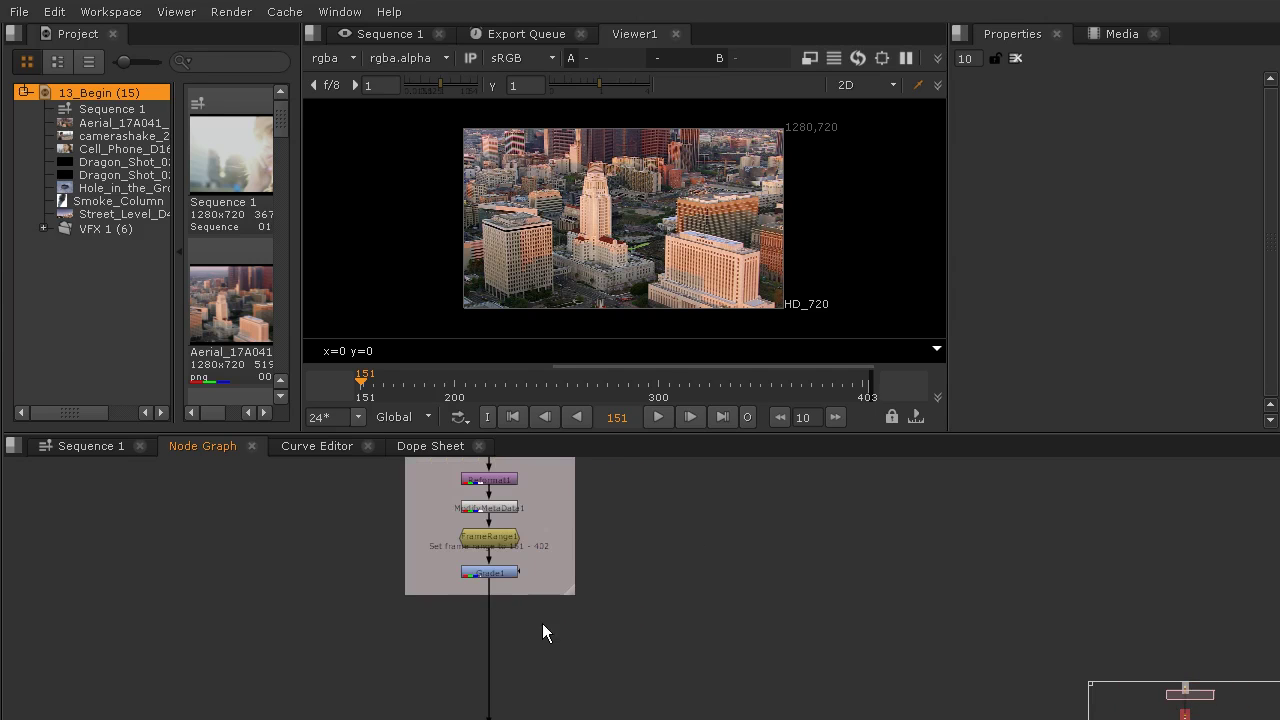
scroll(673, 509, "down", 4)
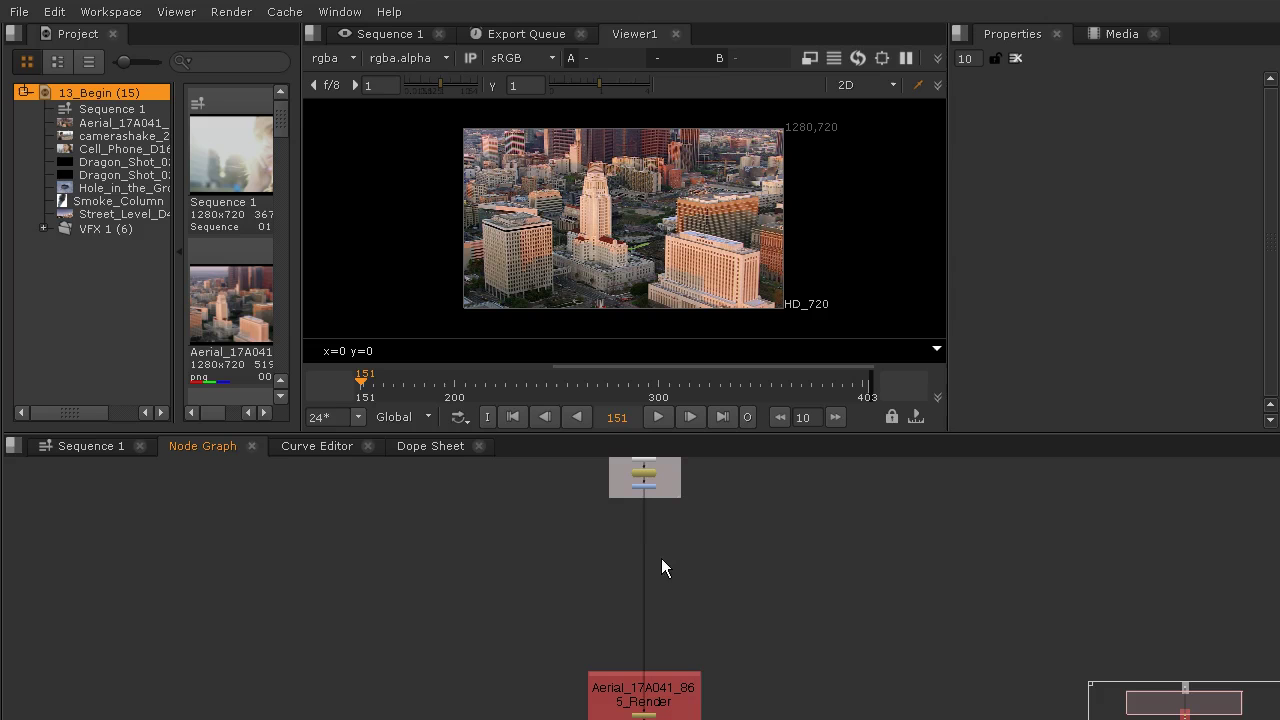
scroll(665, 520, "up", 2)
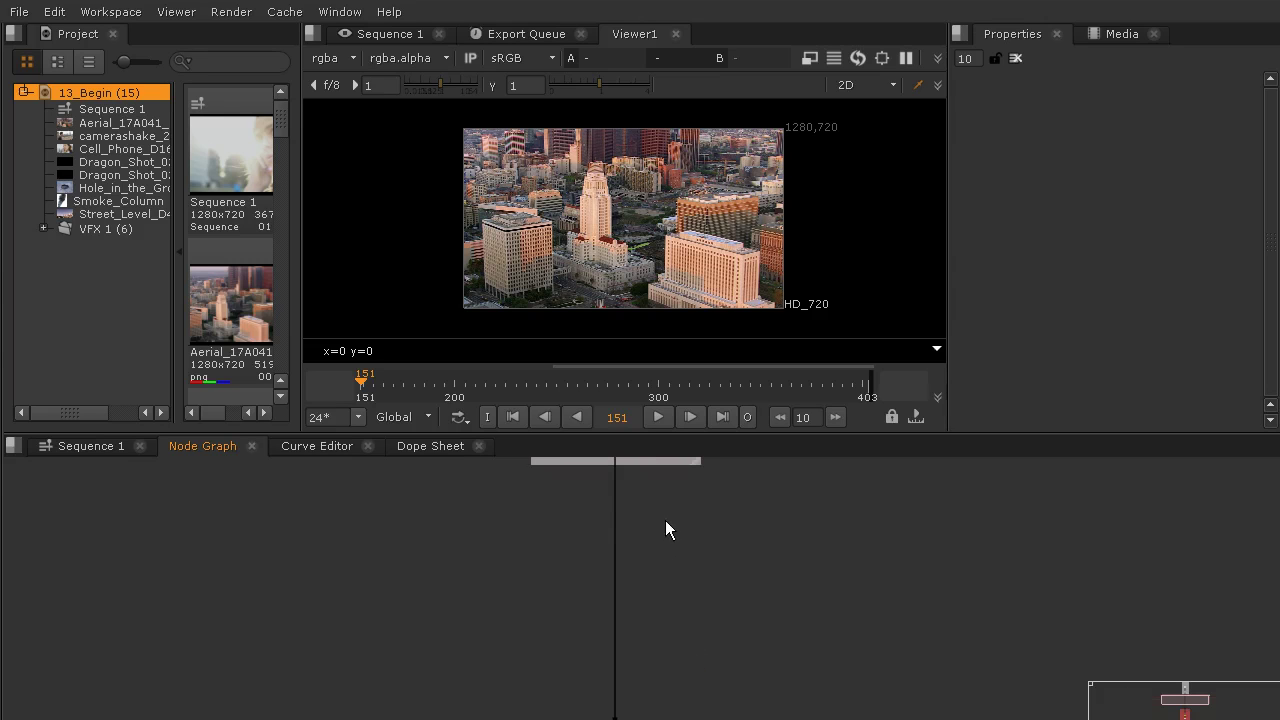
scroll(648, 580, "up", 1)
left_click_drag(655, 577, 660, 614)
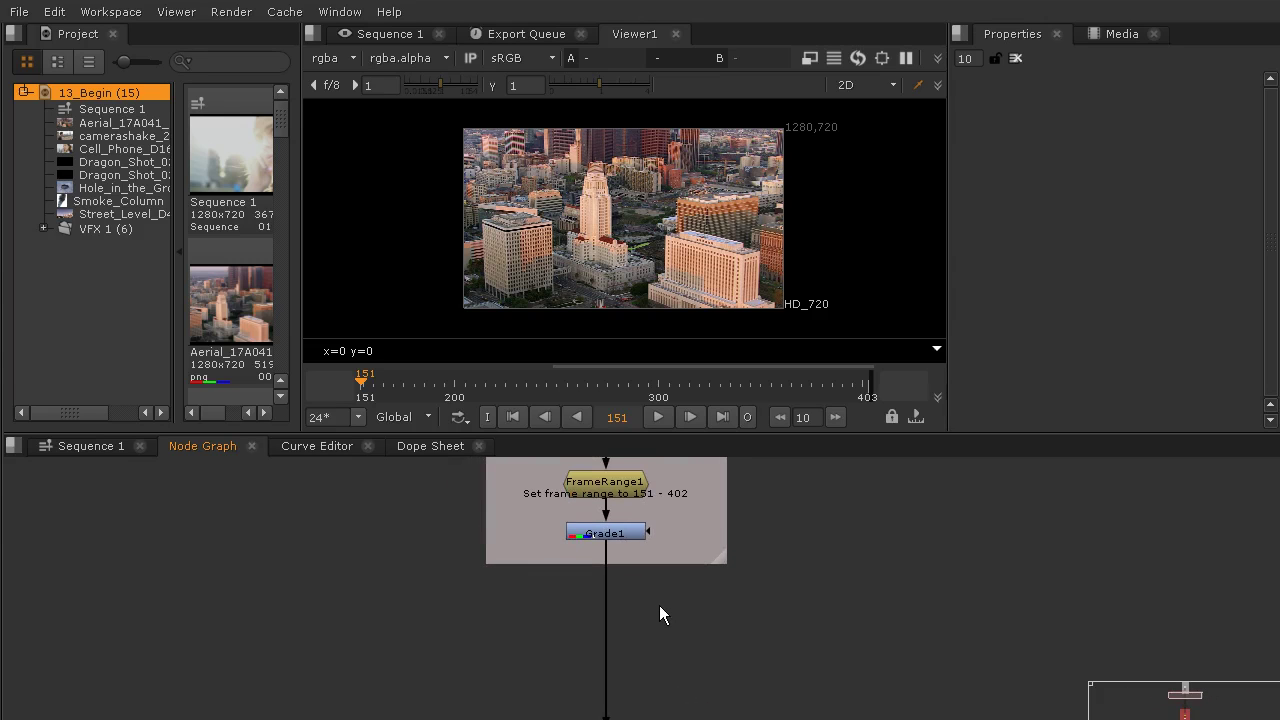
Insert a CameraTracker node below Grade1, preview frames 151–347, and widen the Properties panel.
key("Tab")
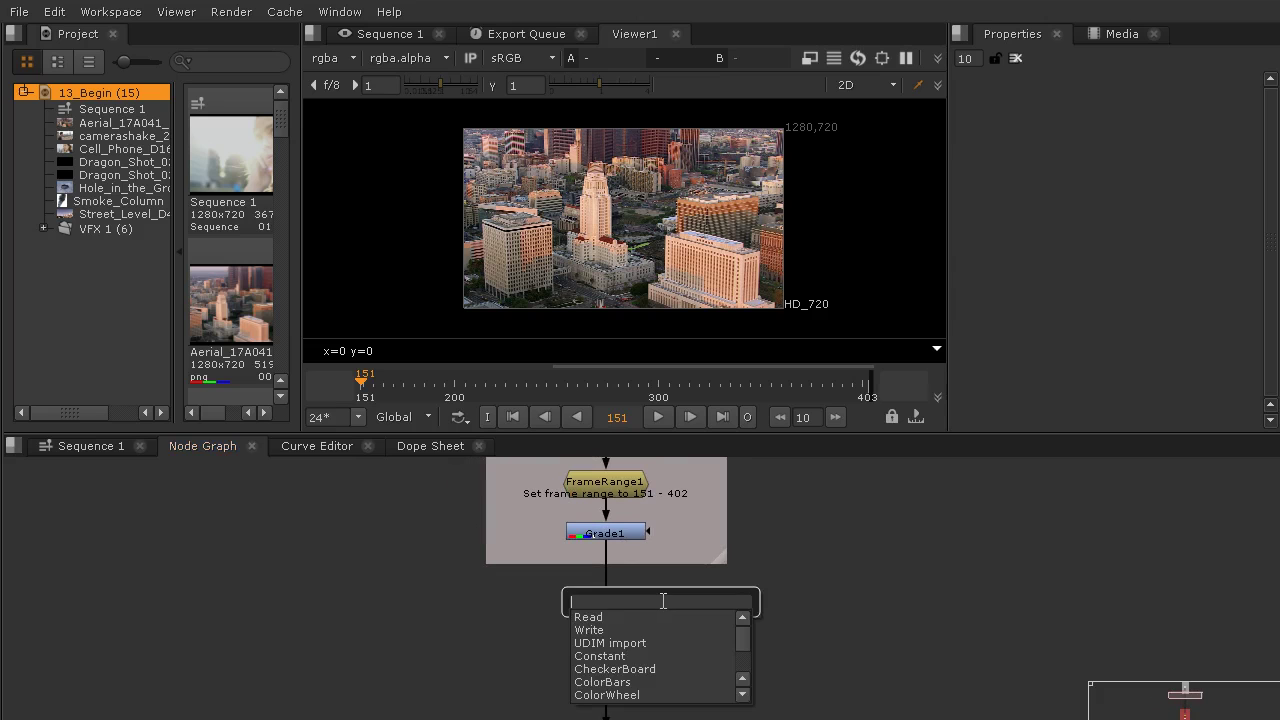
type("ca")
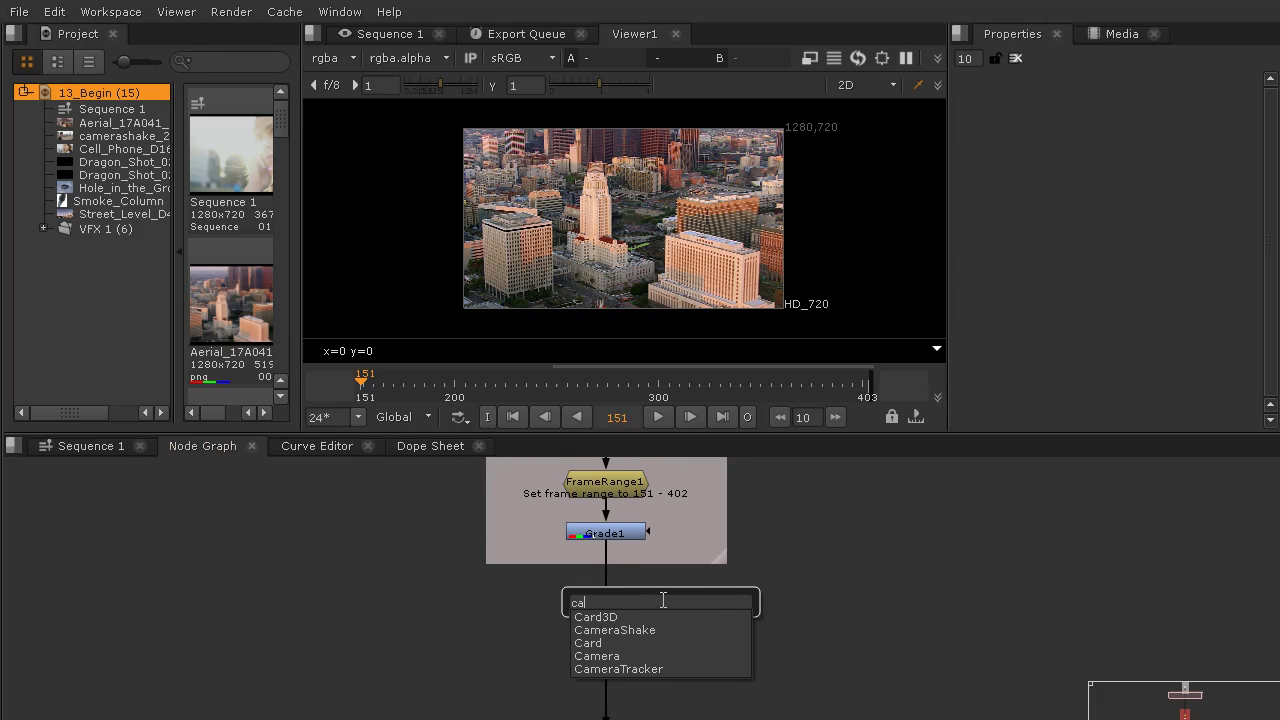
left_click(645, 669)
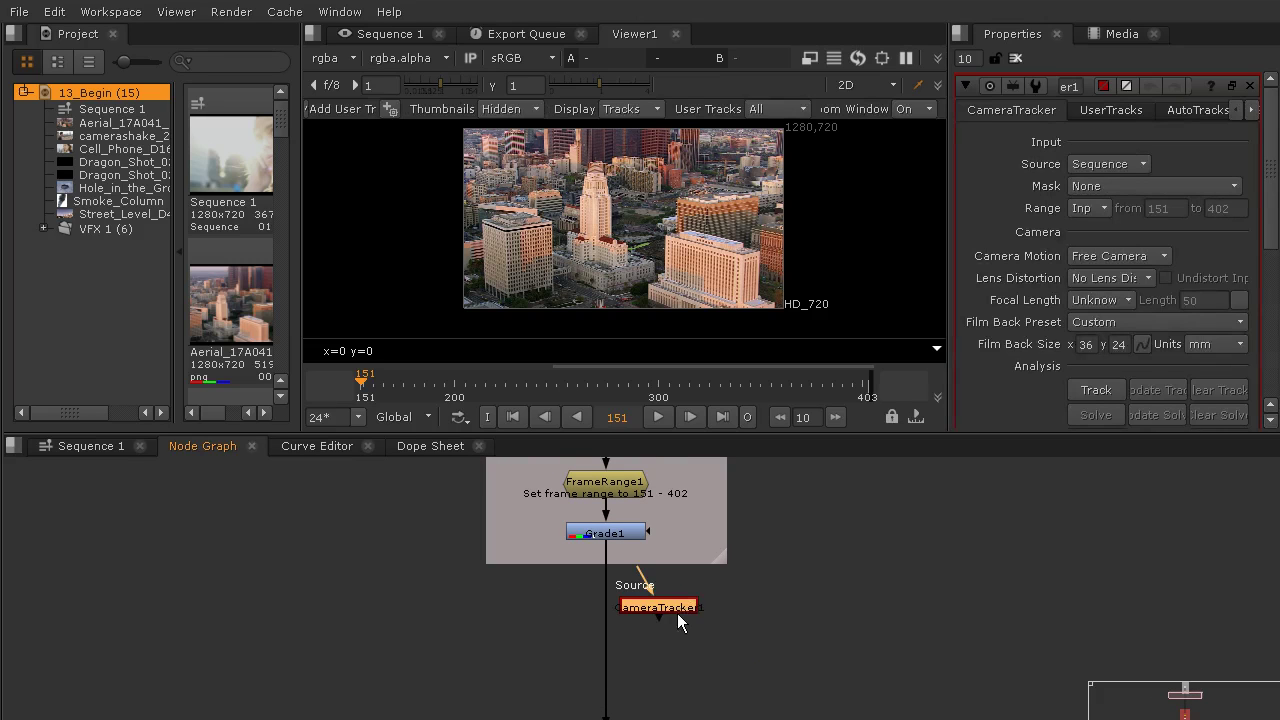
left_click_drag(677, 613, 622, 603)
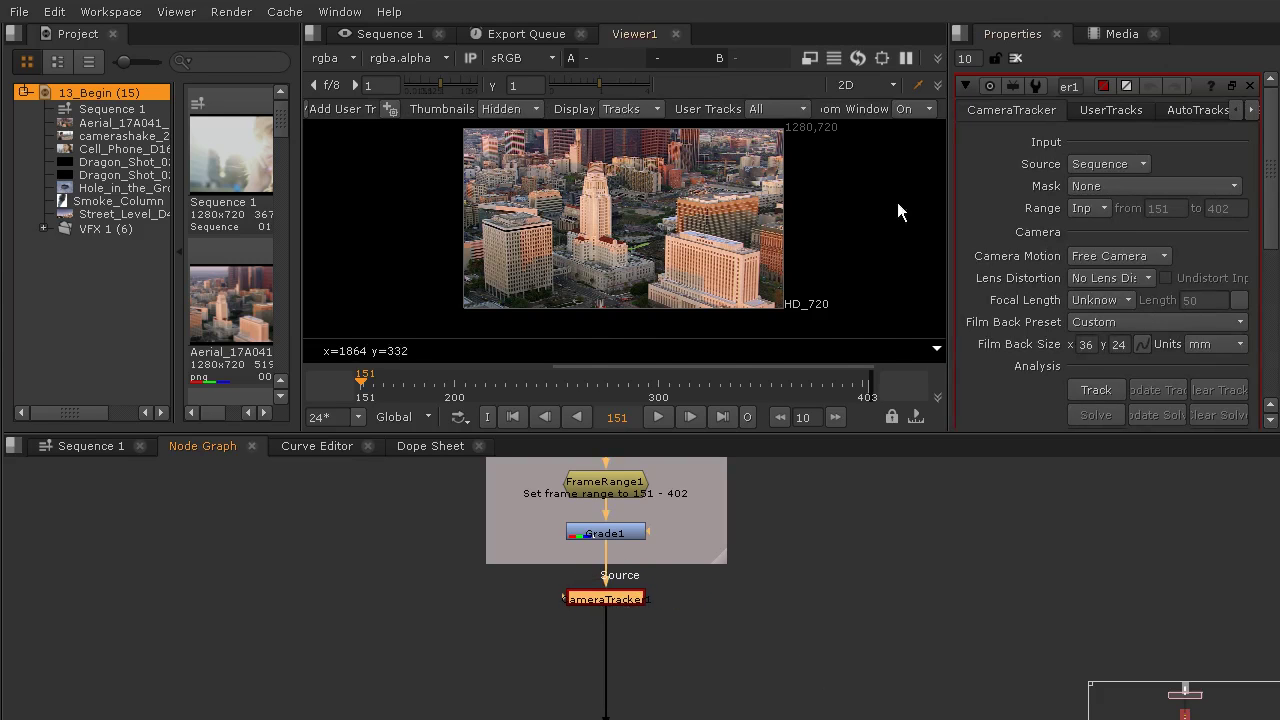
left_click_drag(388, 389, 839, 397)
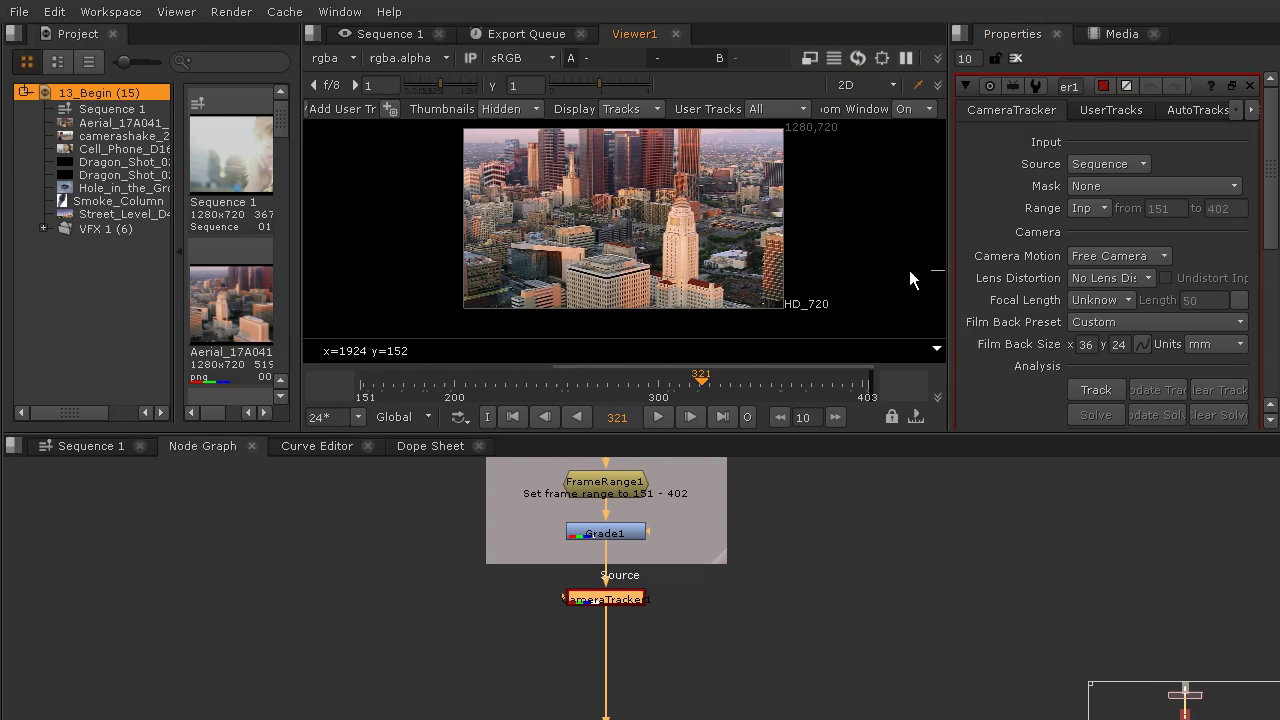
left_click_drag(948, 272, 853, 272)
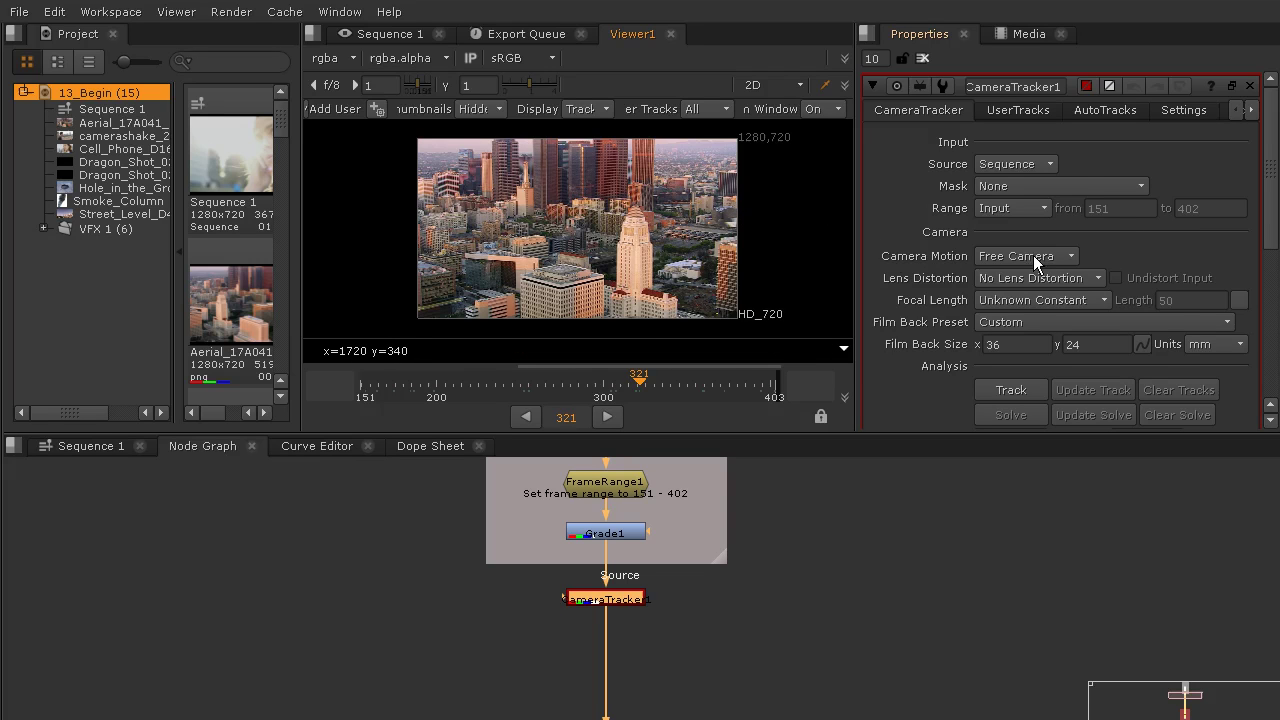
Run CameraTracker1's Track over frames 151–402 of the aerial shot.
scroll(1190, 262, "down", 3)
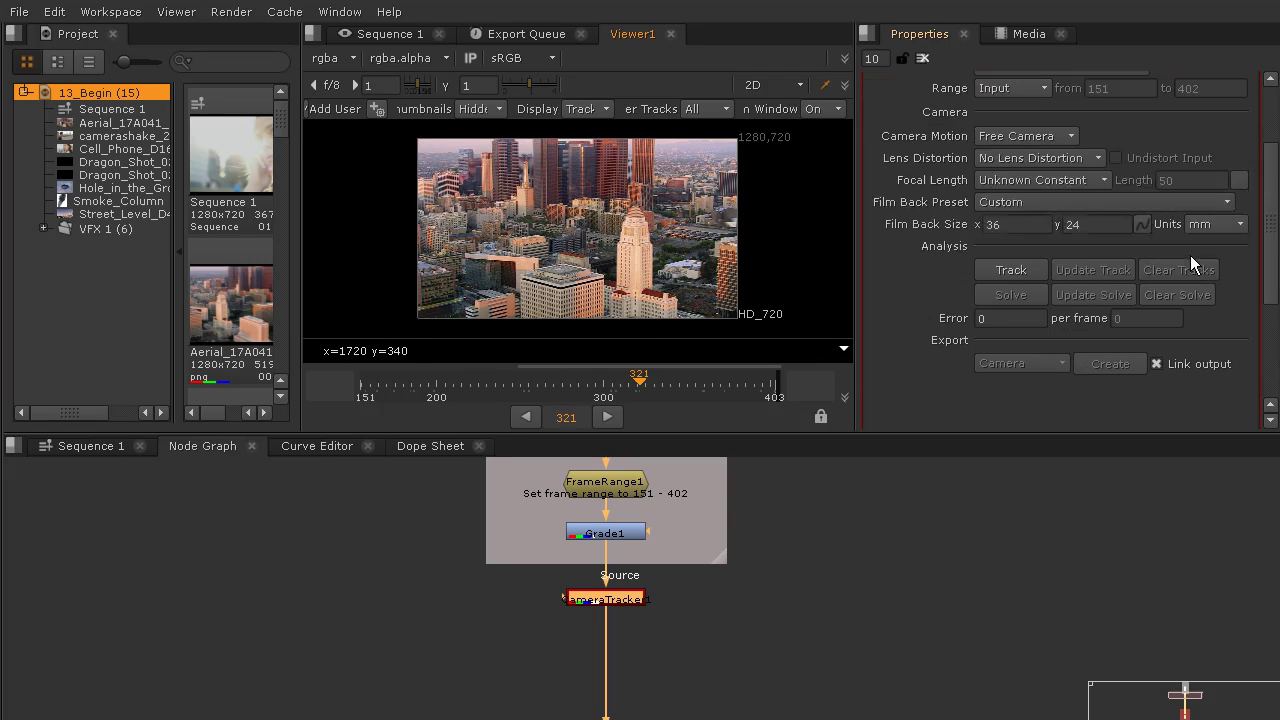
left_click(1012, 270)
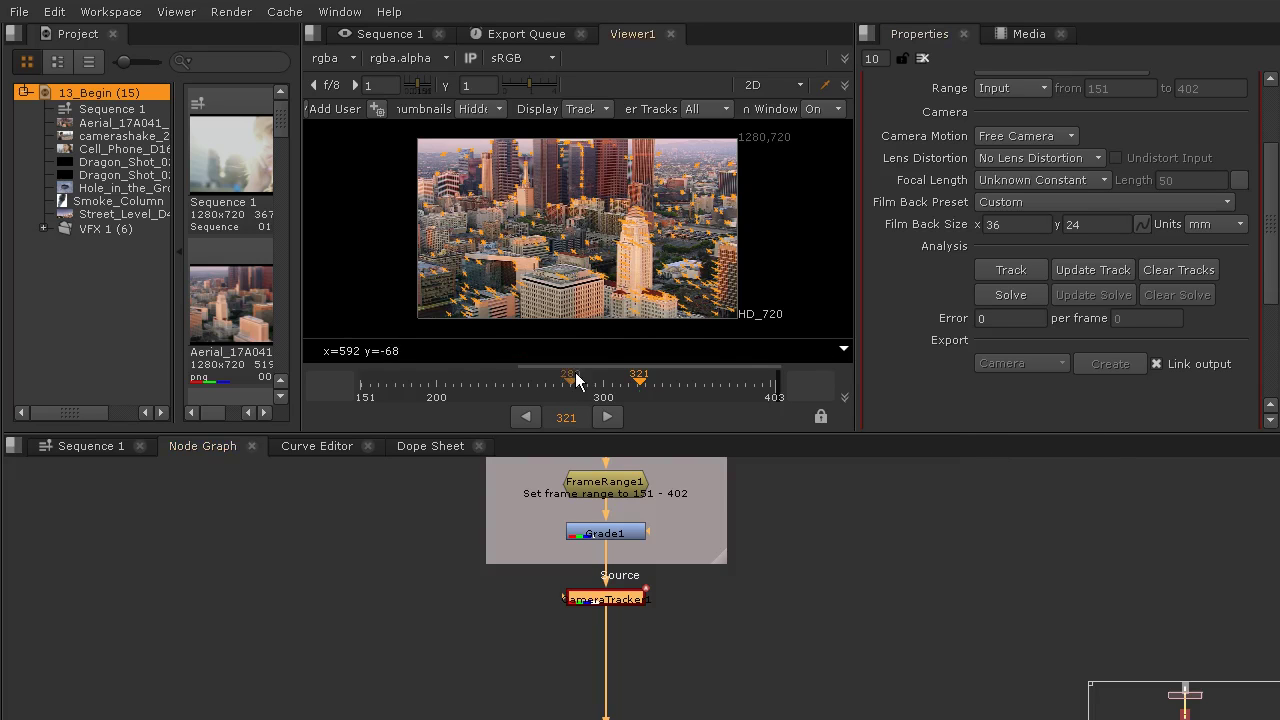
Enlarge and fit the viewer, then scrub later frames to inspect tracks on the buildings.
scroll(645, 343, "up", 3)
left_click_drag(650, 437, 650, 598)
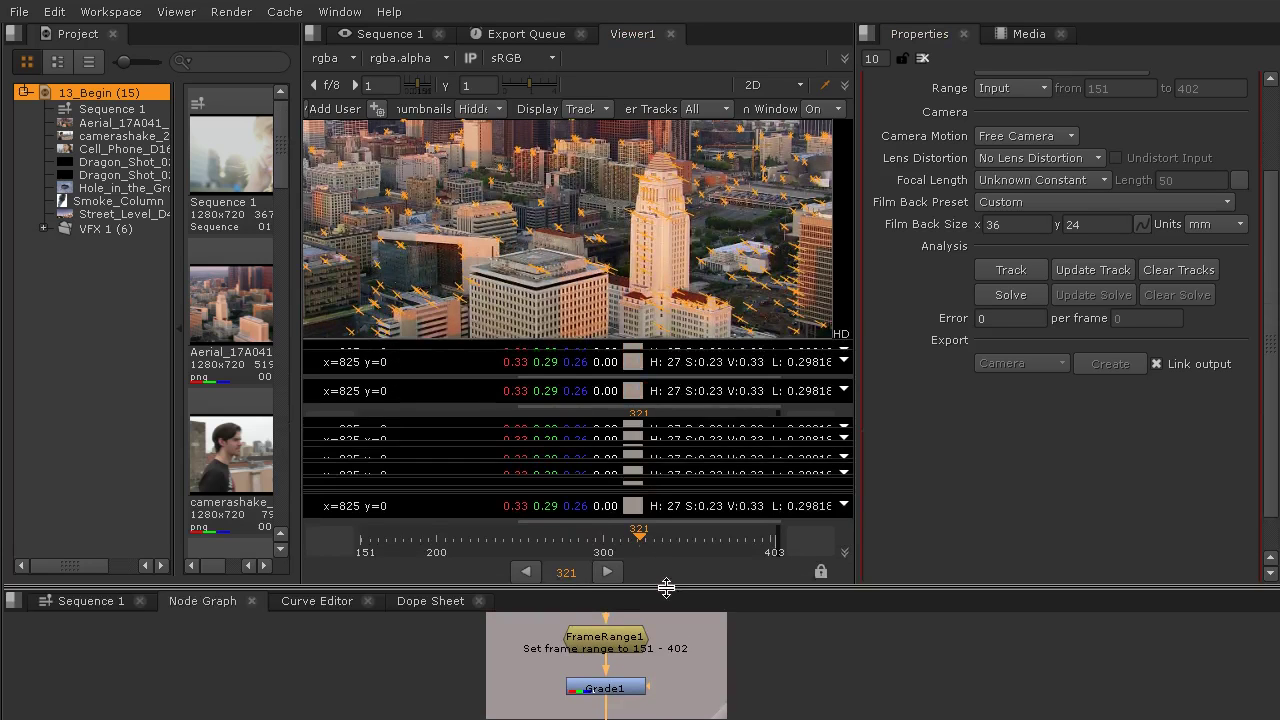
left_click_drag(857, 314, 962, 314)
key("f")
left_click_drag(760, 545, 587, 550)
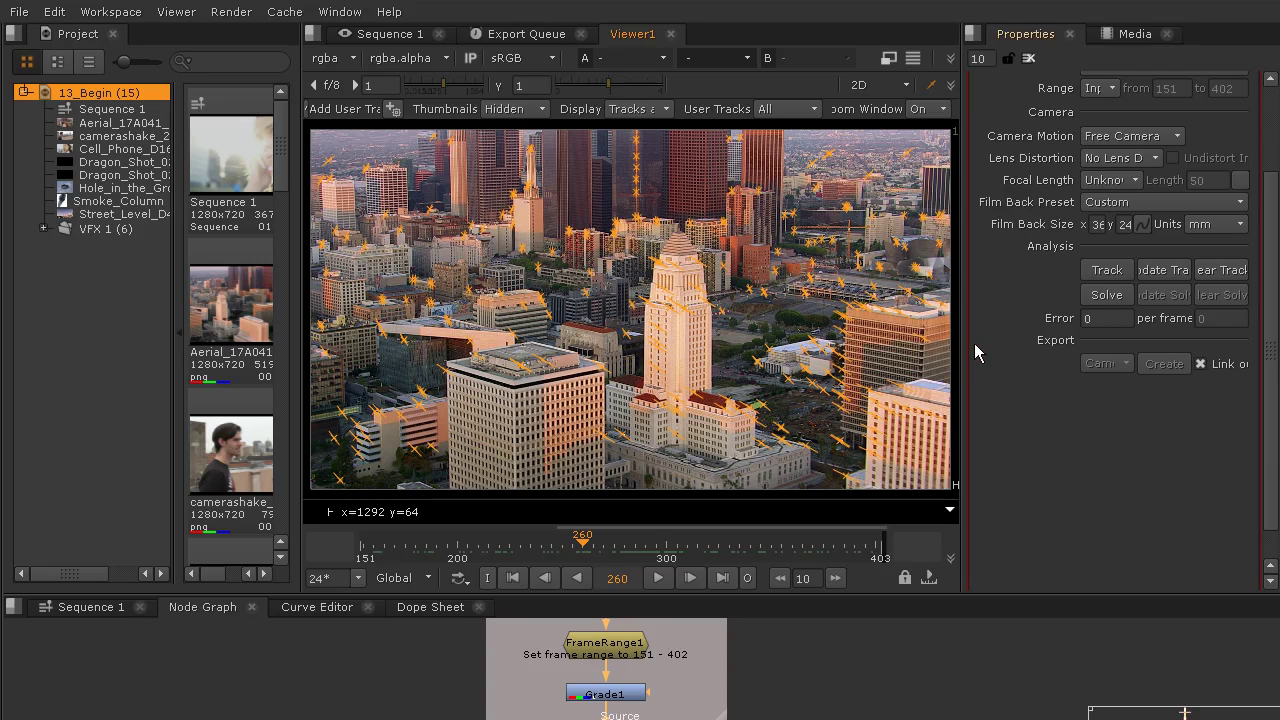
Widen the Properties panel and show the AutoTracks statistics graph.
left_click_drag(962, 340, 830, 343)
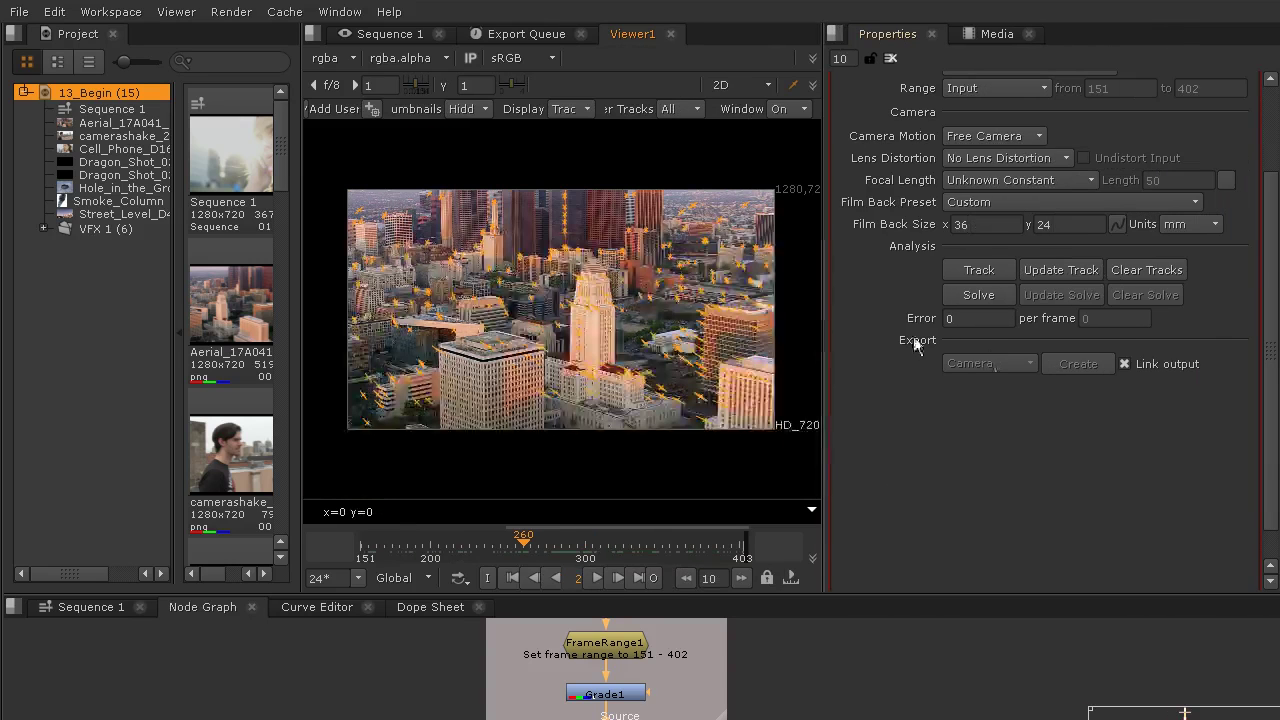
scroll(1010, 366, "up", 3)
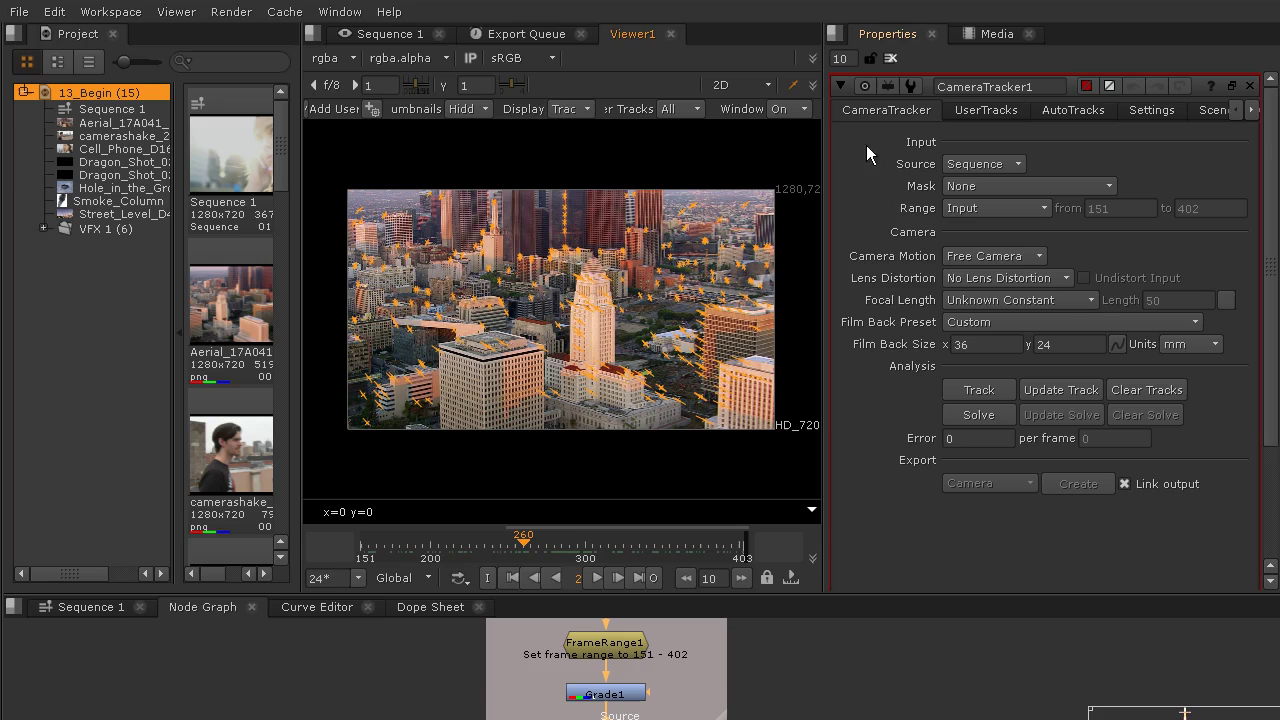
left_click_drag(828, 151, 663, 153)
scroll(1128, 393, "down", 3)
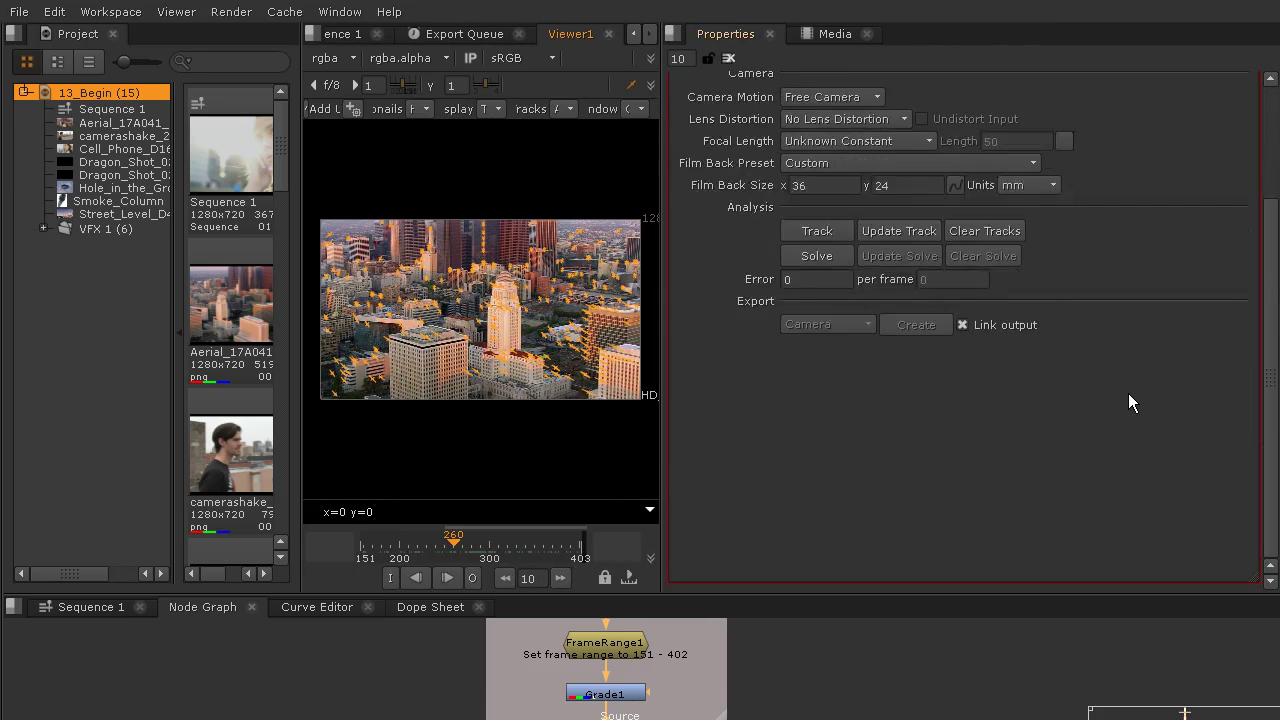
scroll(1128, 393, "up", 3)
left_click(816, 112)
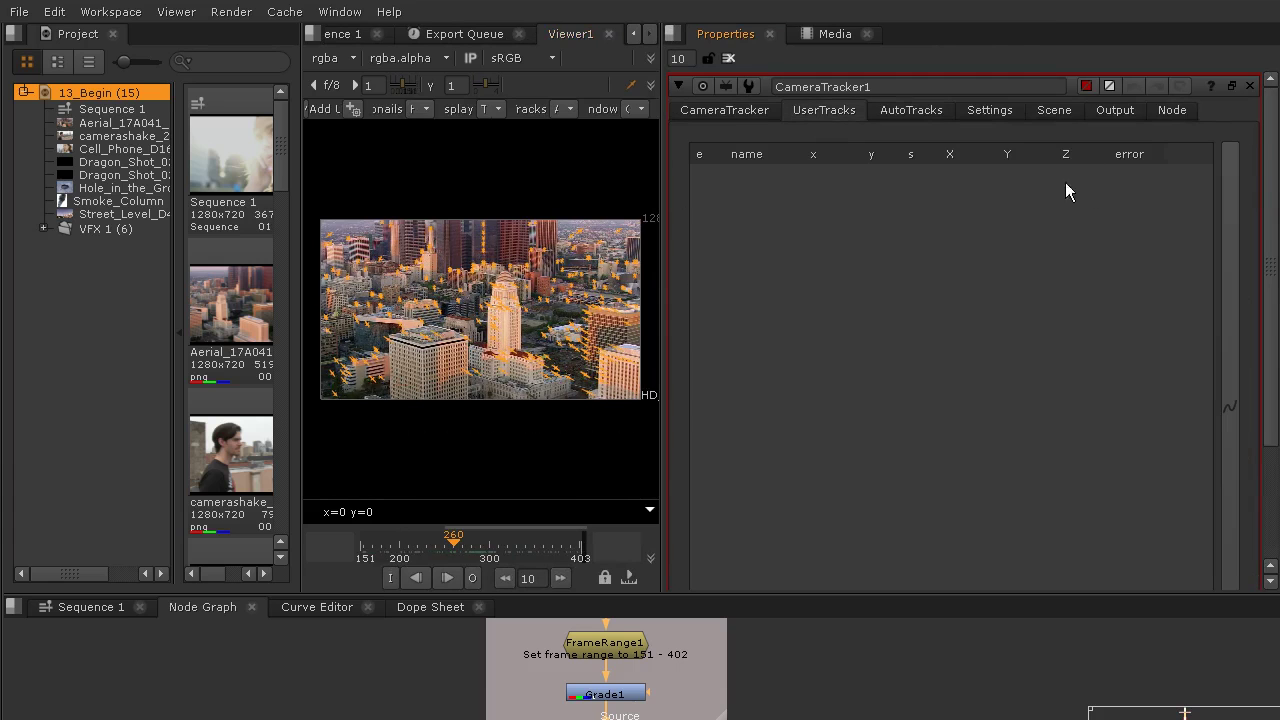
left_click(929, 110)
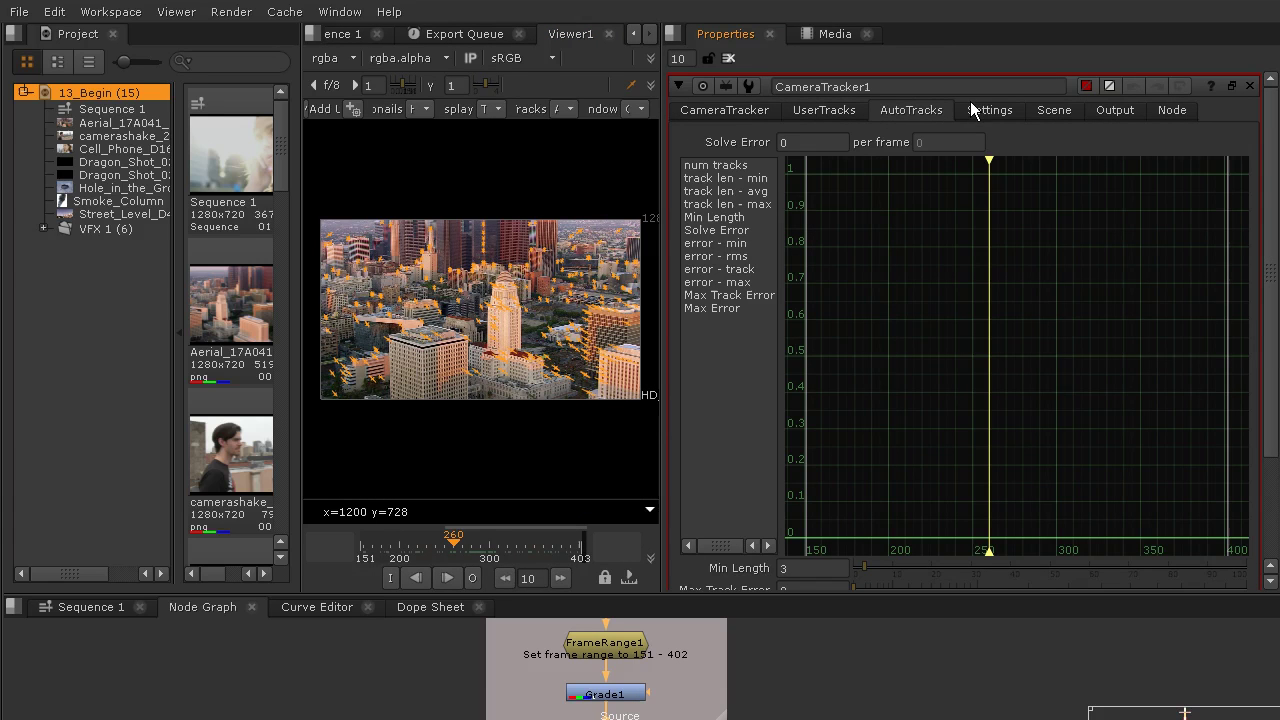
scroll(940, 425, "down", 5)
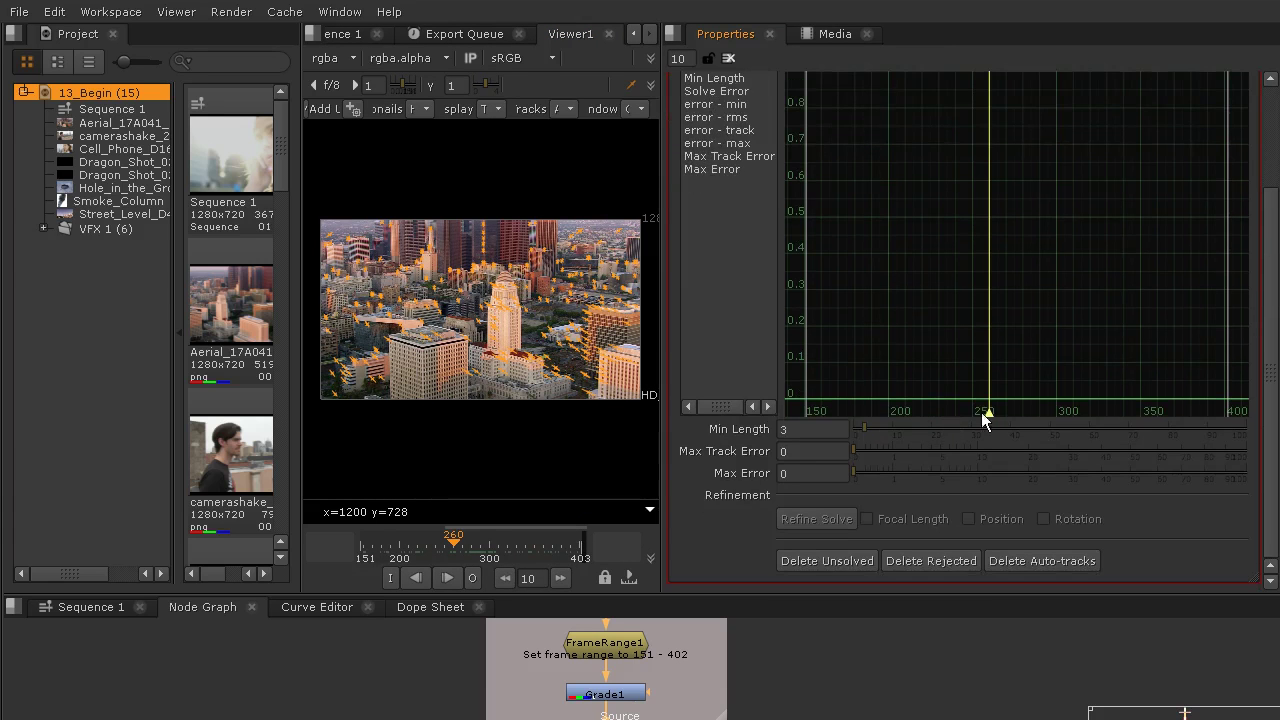
scroll(1002, 399, "up", 5)
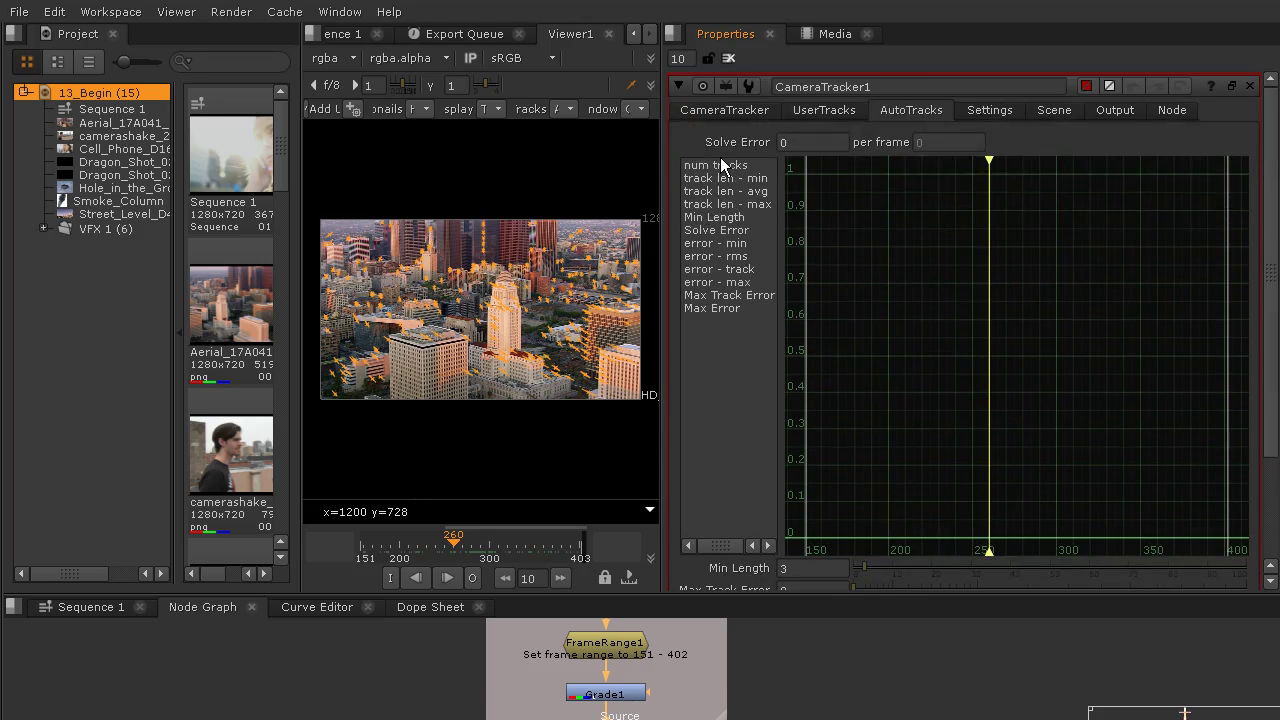
Plot the num tracks, track length min/average/max, and Solve Error curves.
left_click(721, 164)
left_click(722, 177)
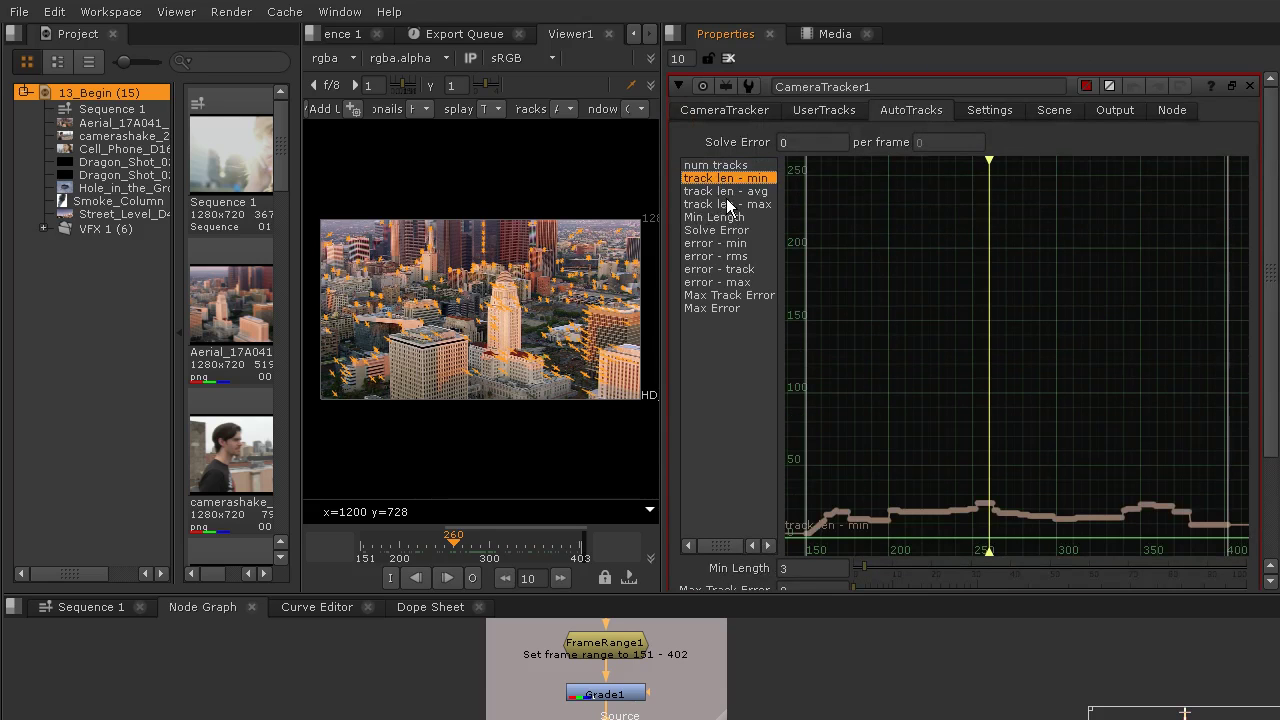
left_click(729, 191)
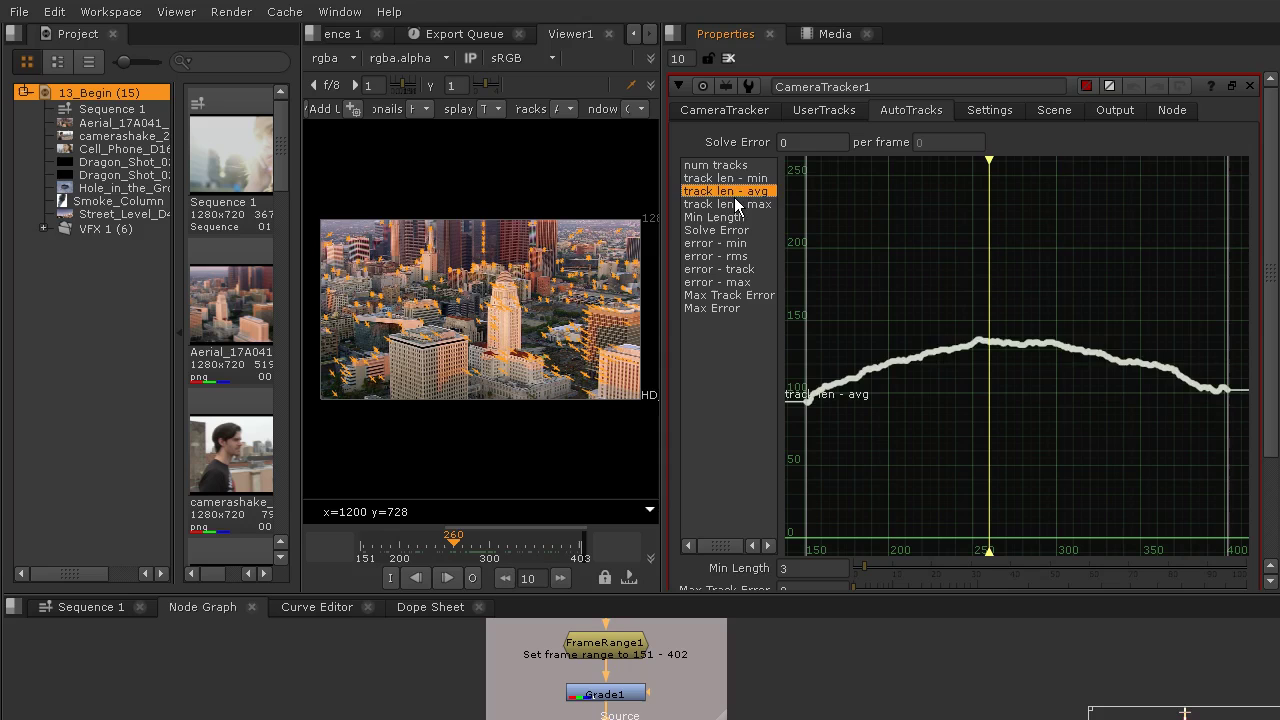
left_click(734, 206)
left_click(735, 218)
left_click(738, 231)
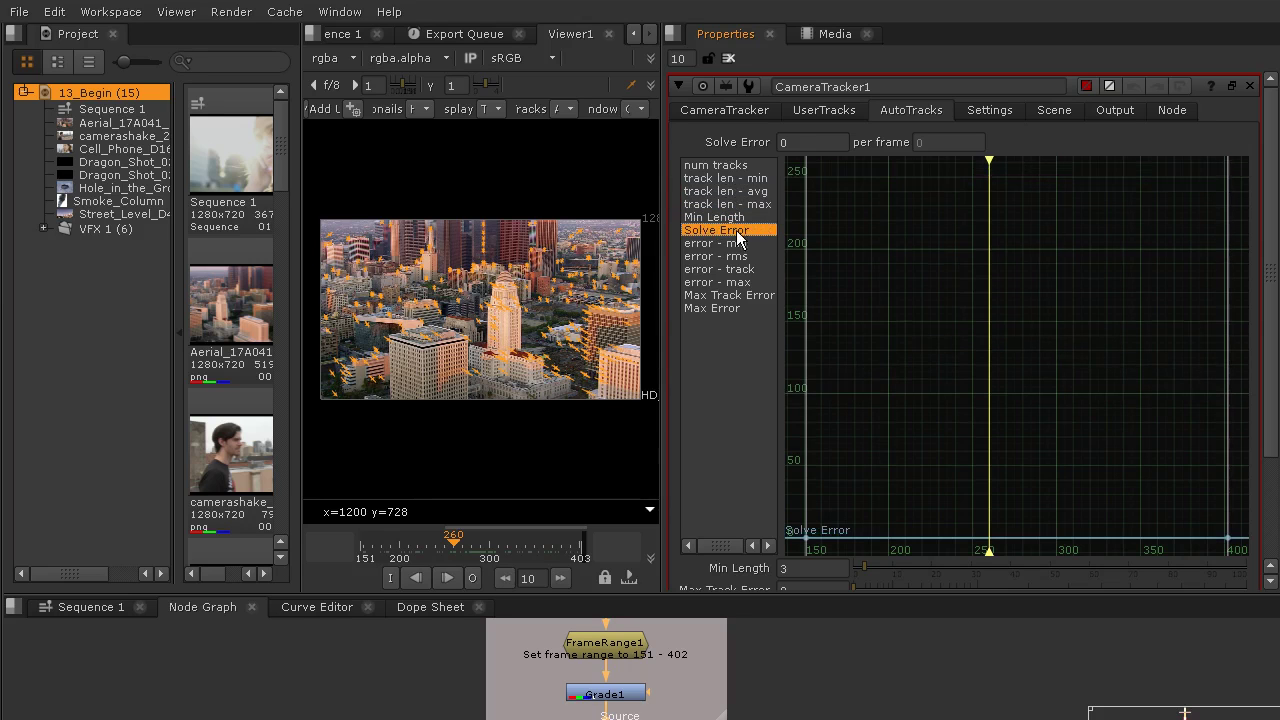
scroll(714, 366, "down", 3)
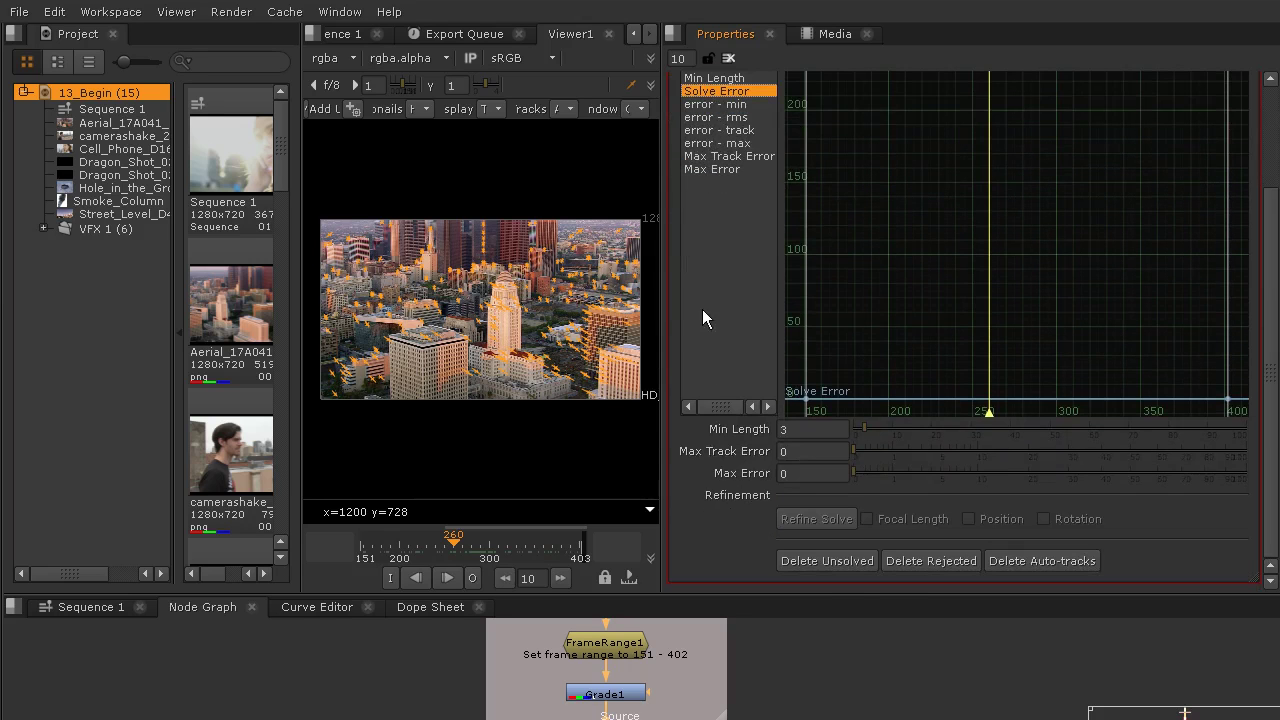
Plot the min, rms, per-track, max, Max Track Error and Max Error curves, then show Settings.
left_click(740, 104)
left_click(740, 117)
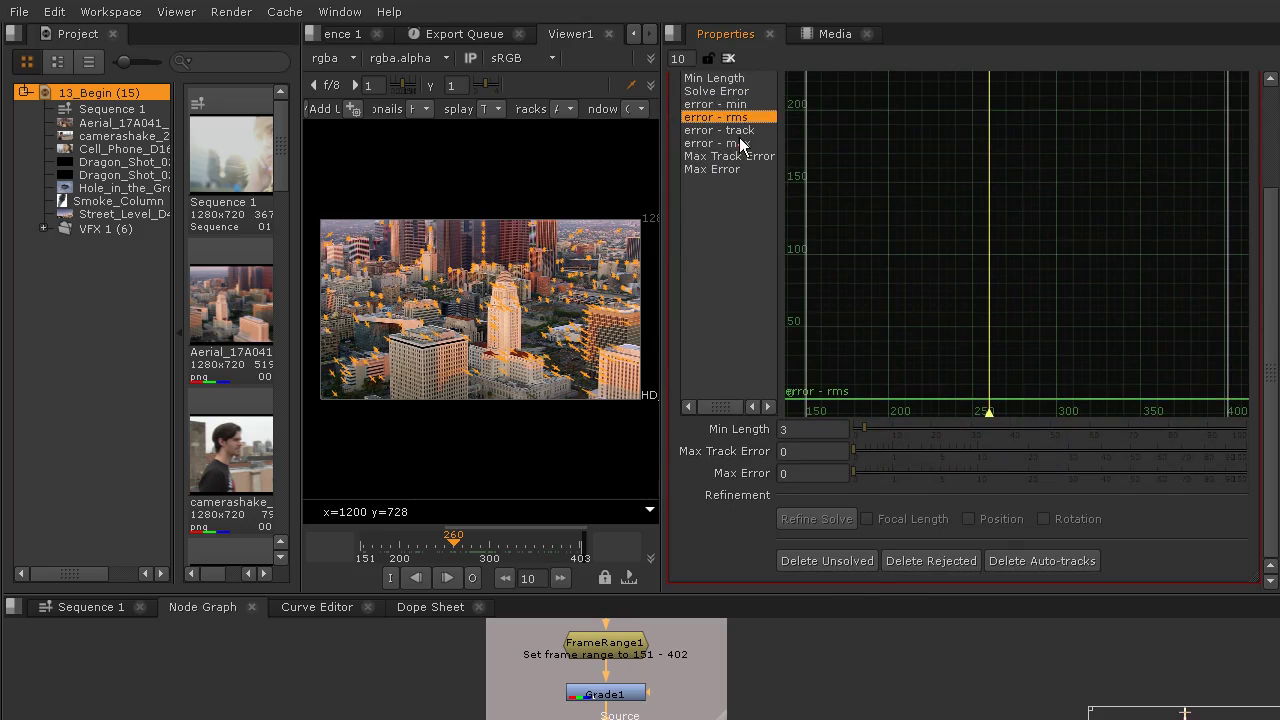
left_click(741, 144)
left_click(741, 130)
left_click(742, 157)
left_click(740, 170)
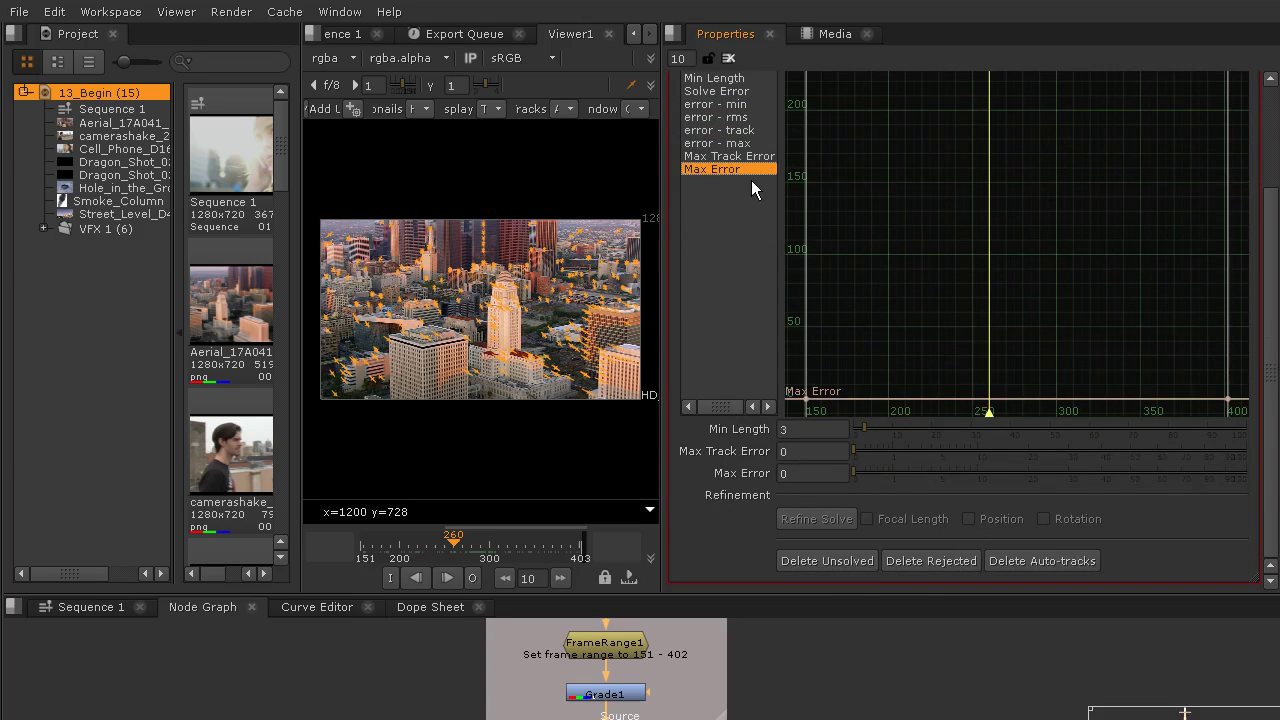
scroll(1003, 273, "up", 3)
left_click(982, 112)
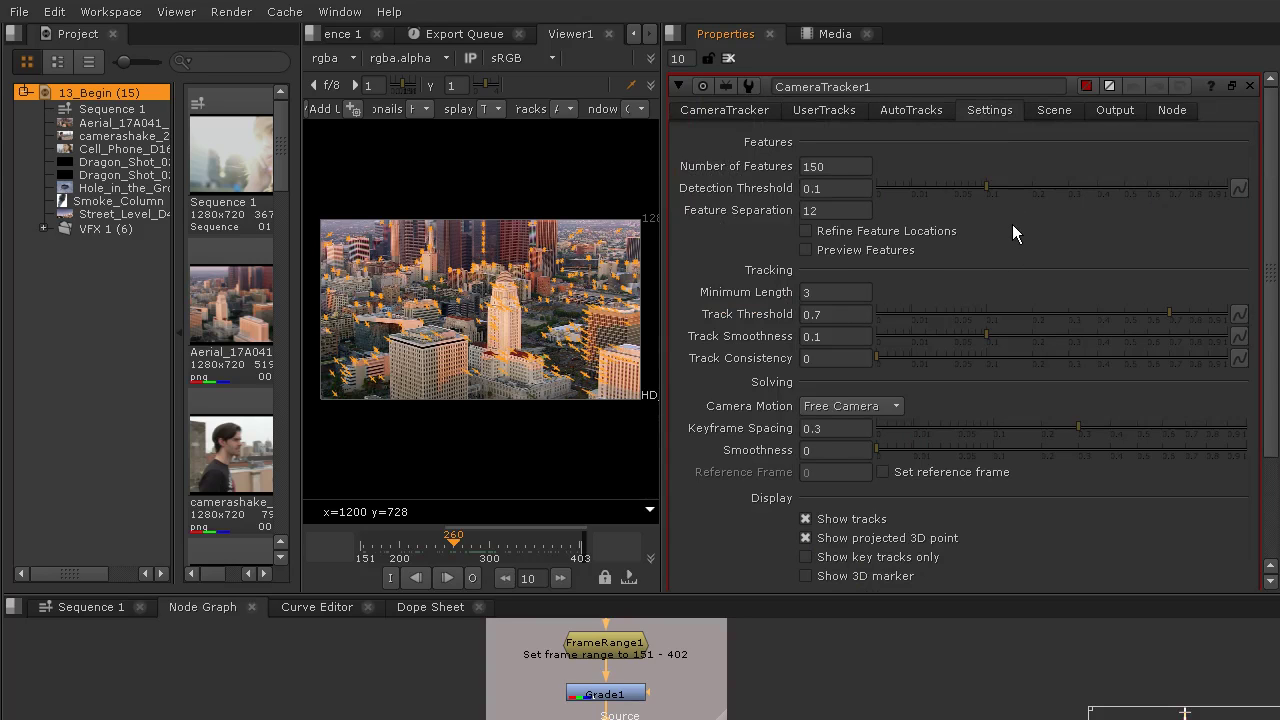
Review the tracker Settings page, then return to the main CameraTracker page.
scroll(1012, 224, "down", 3)
scroll(1016, 225, "up", 3)
left_click(756, 114)
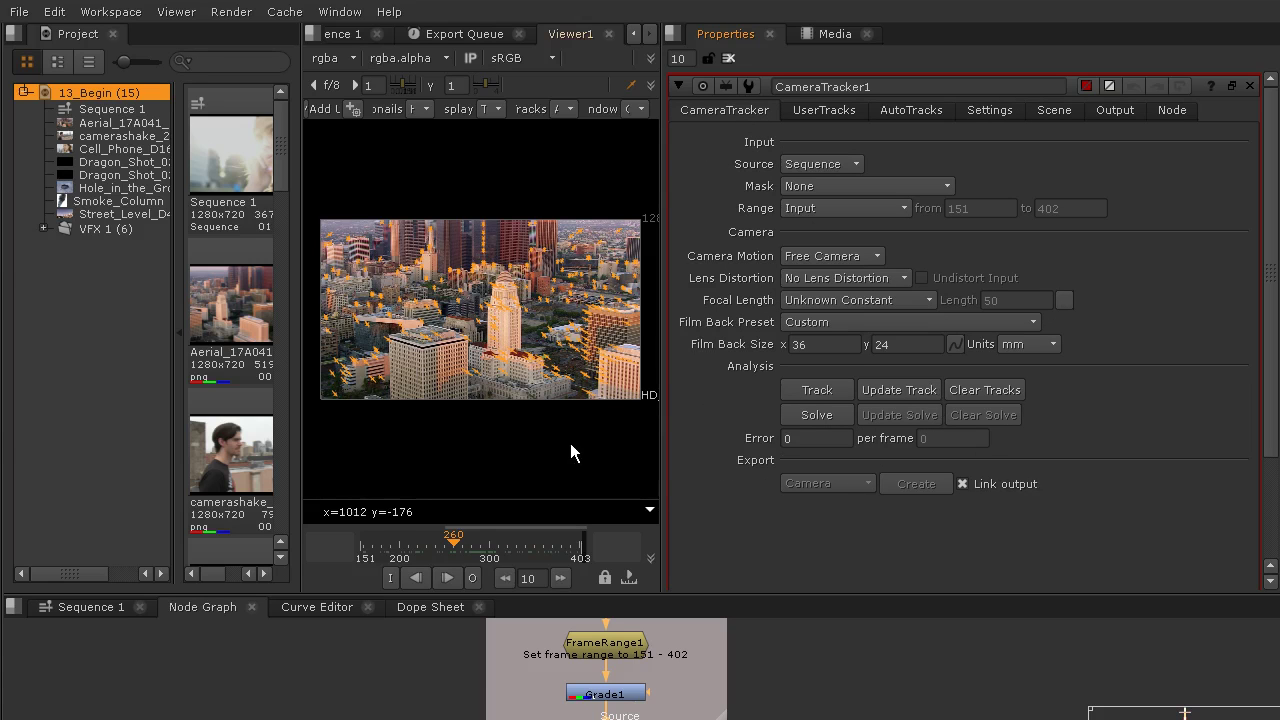
Solve the camera, then select several rooftop tracks on the central building at frame 224.
left_click(816, 416)
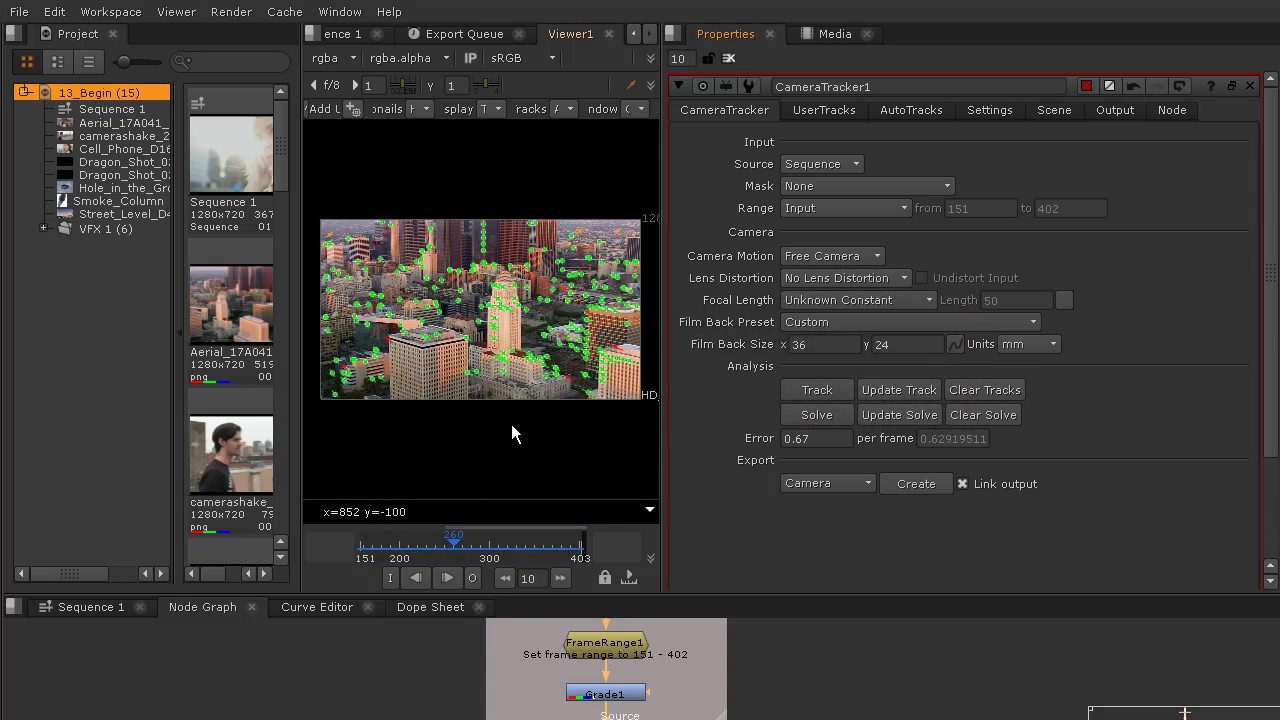
scroll(416, 549, "up", 2)
scroll(500, 345, "up", 5)
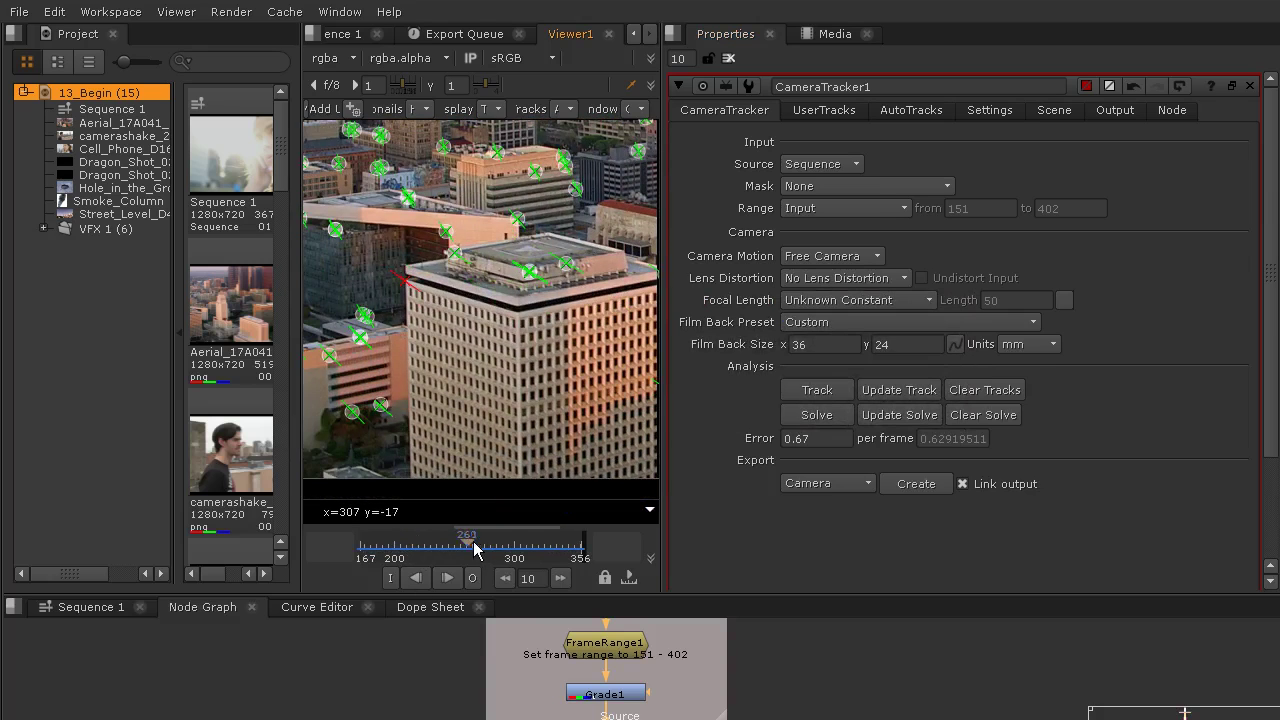
left_click_drag(470, 546, 424, 547)
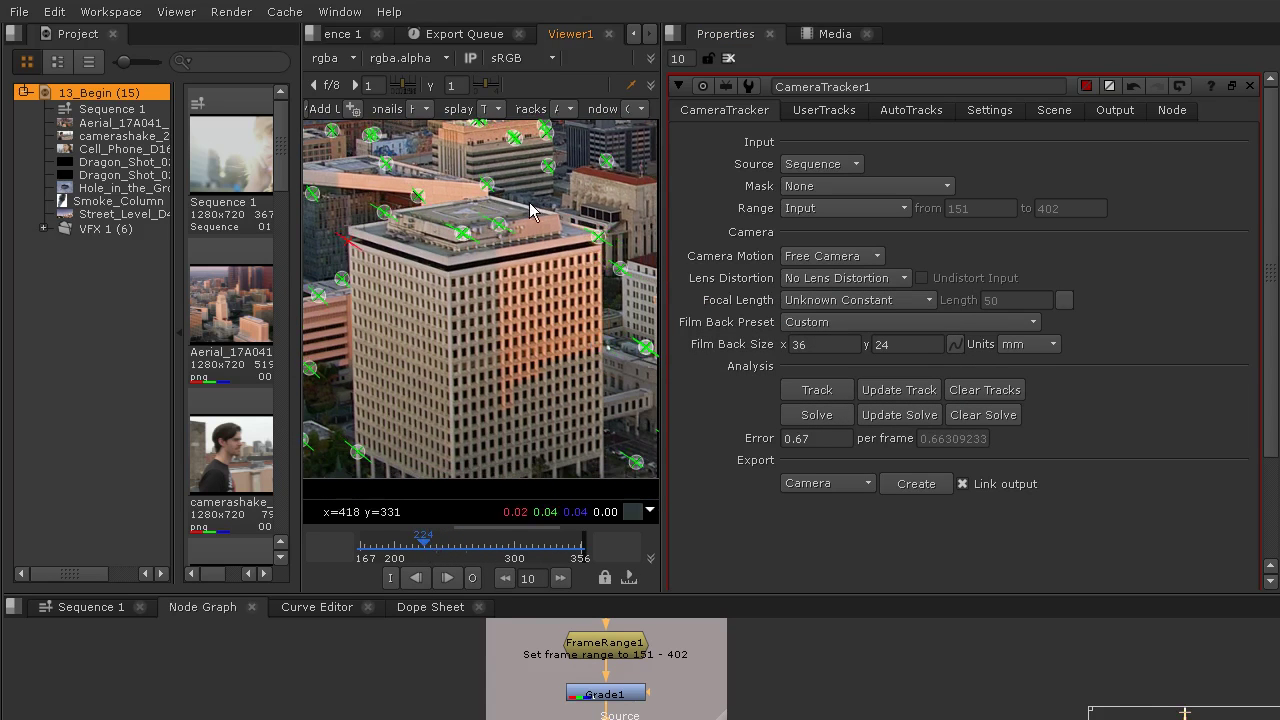
left_click(385, 212)
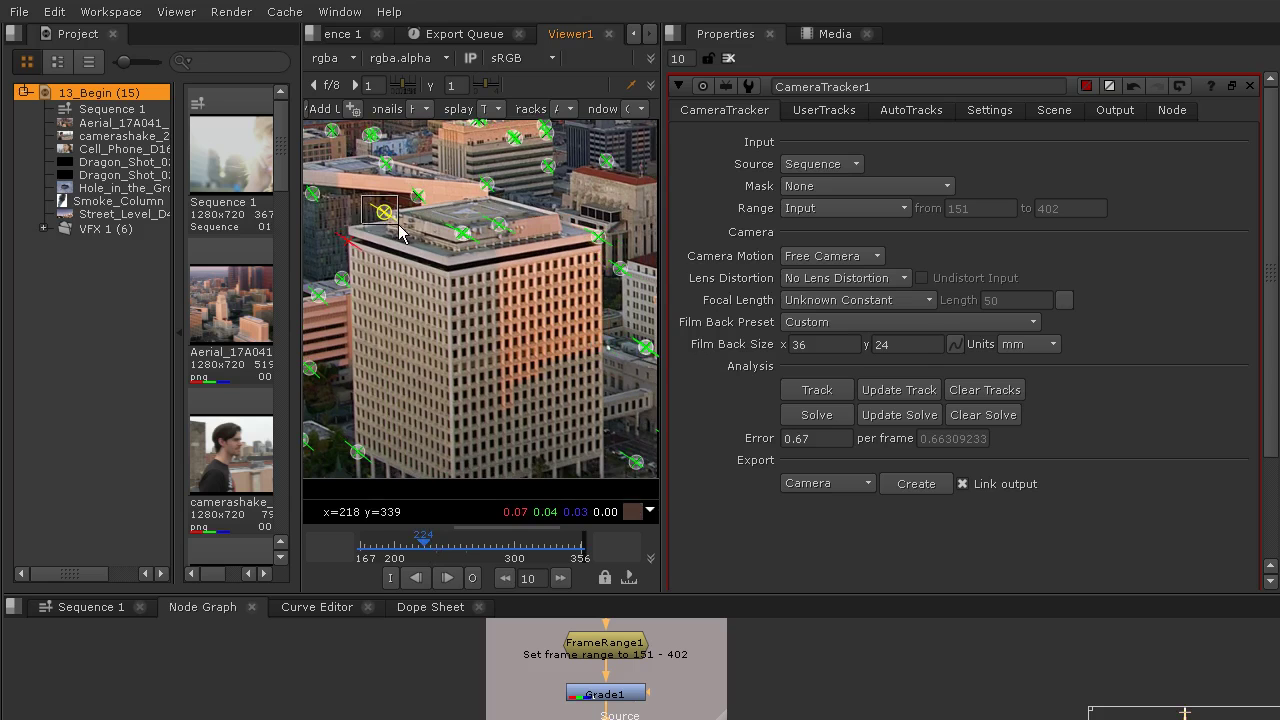
left_click_drag(420, 290, 604, 217)
Extract the selected rooftop tracks as user tracks extr. 1–5 and view the UserTracks list.
right_click(506, 220)
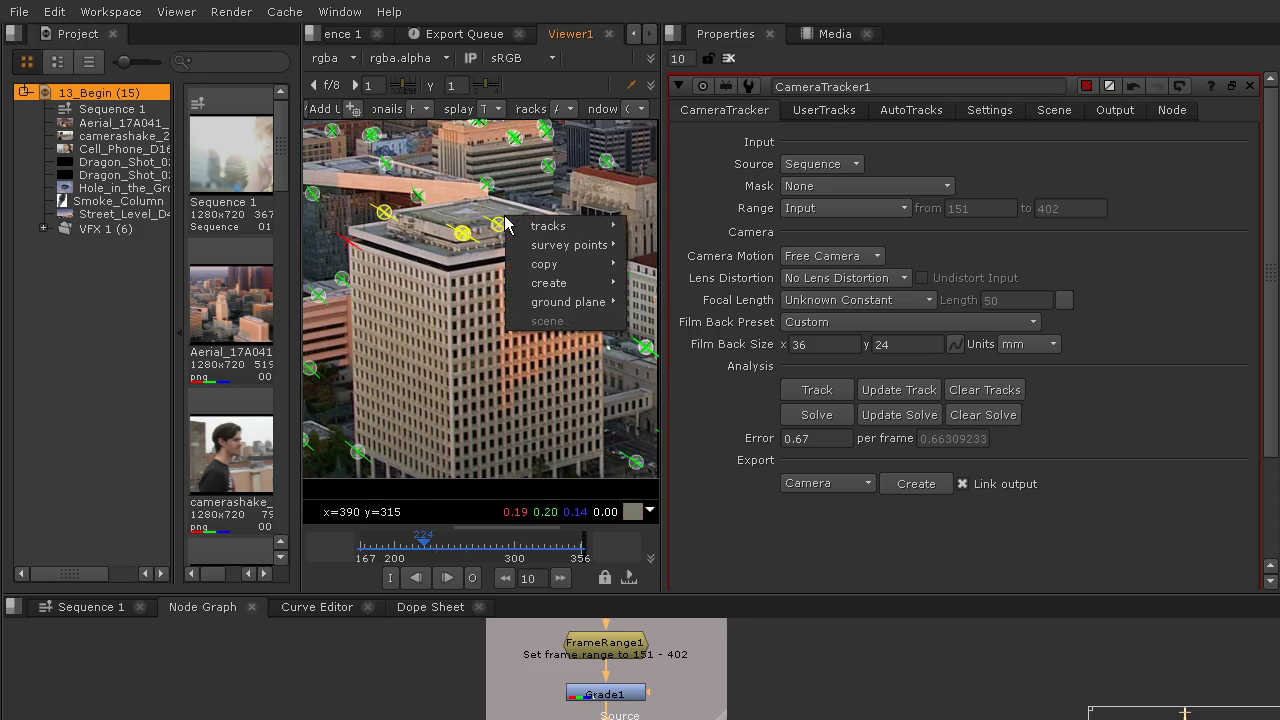
mouse_move(545, 227)
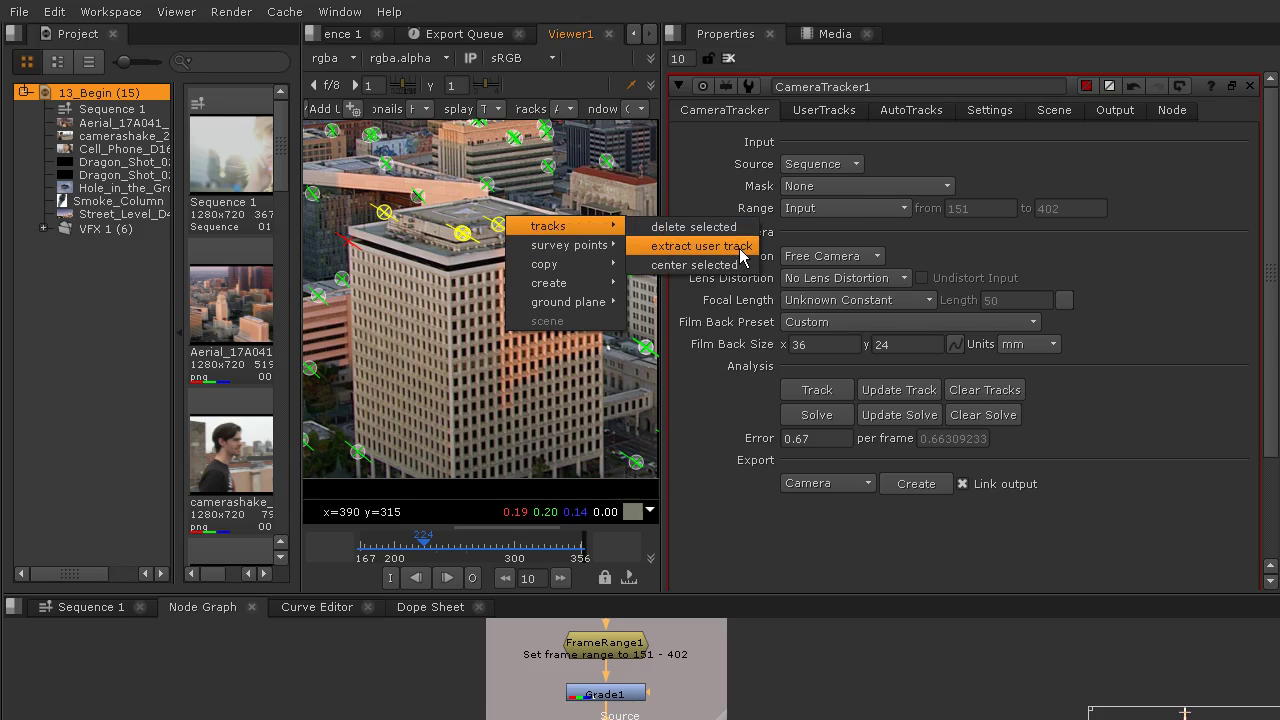
left_click(742, 255)
left_click(845, 110)
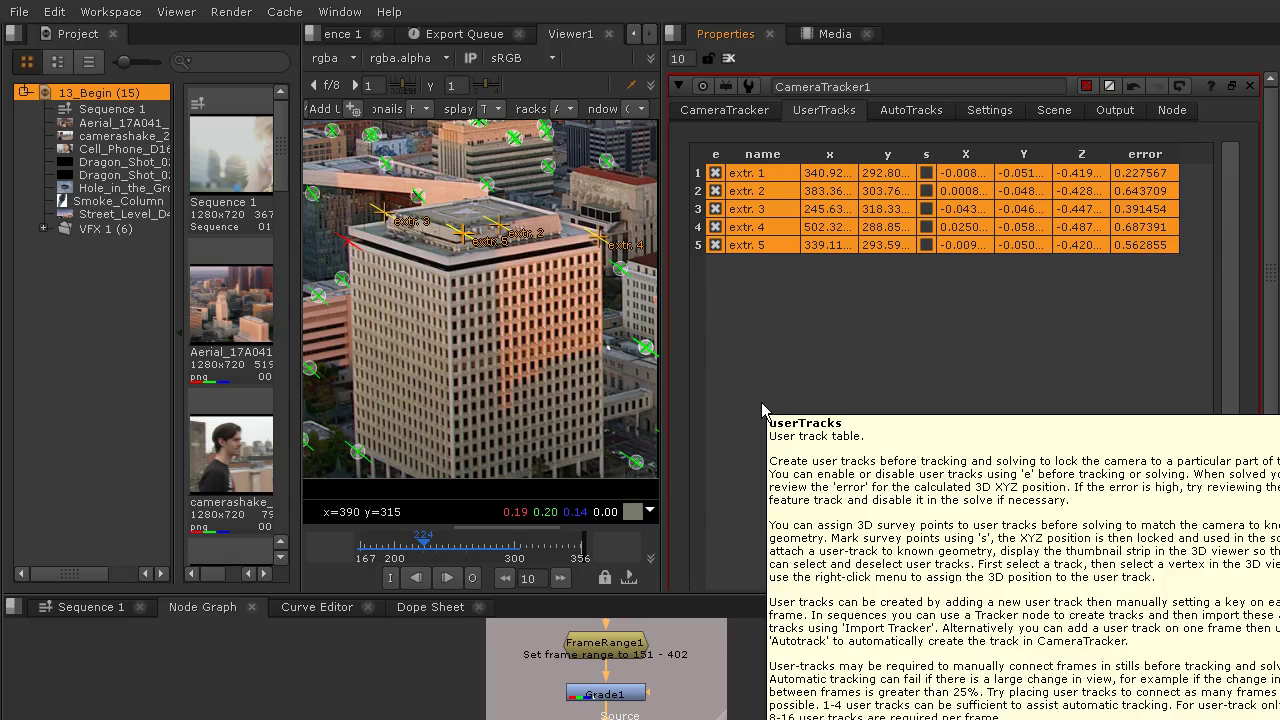
Set CameraTracker1's Export to Scene and create the linked Camera, point cloud and Scene nodes.
left_click(529, 364)
left_click(709, 112)
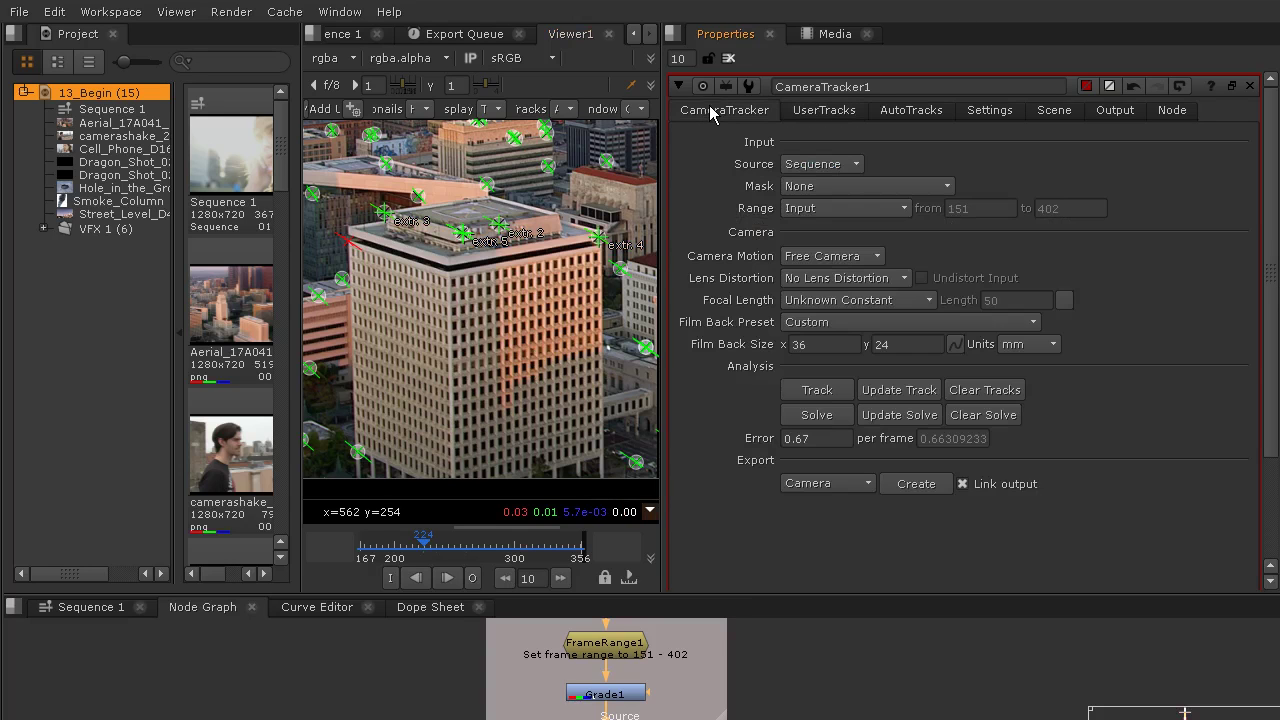
left_click(868, 484)
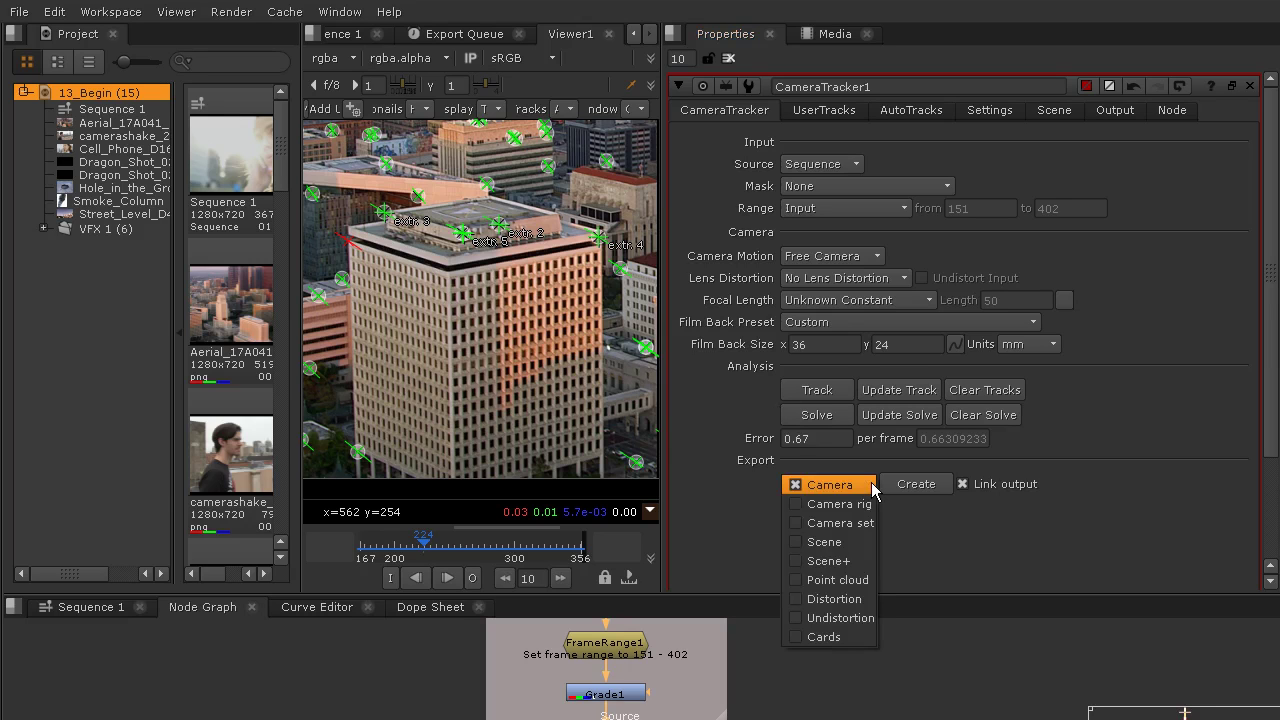
left_click(839, 541)
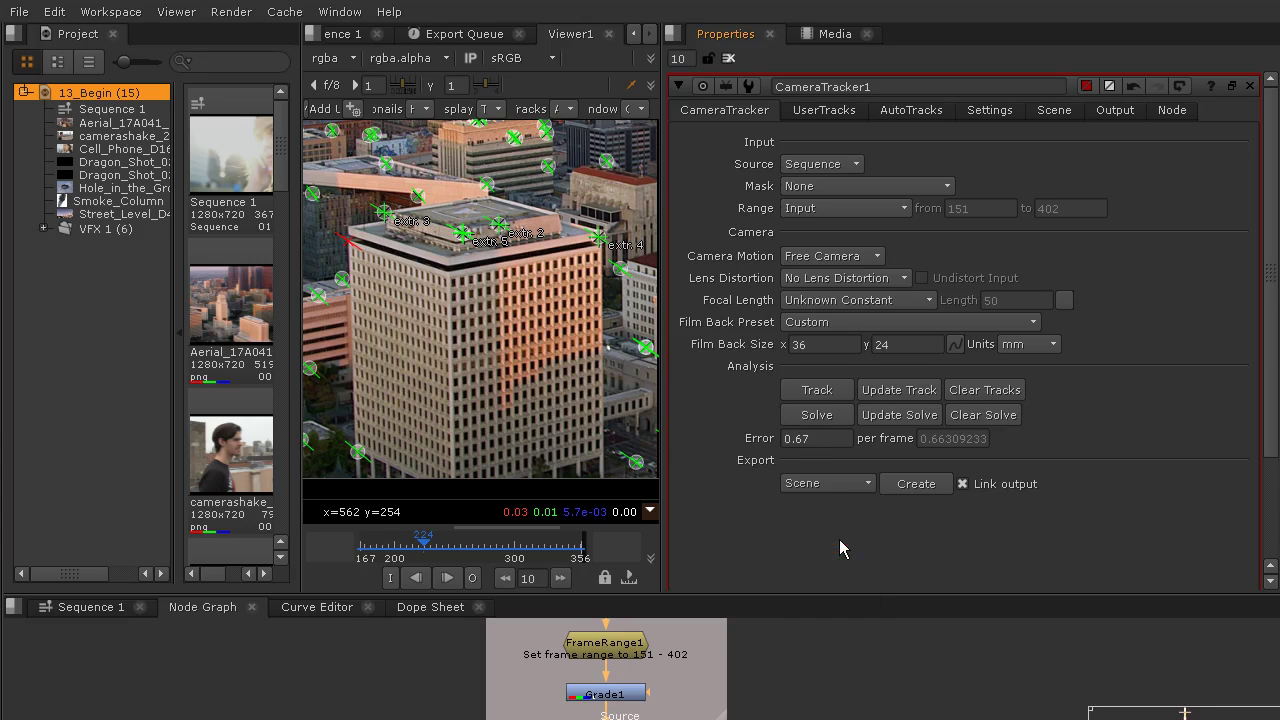
left_click(915, 485)
Enlarge the node graph and line up Camera1, the point cloud and Scene1 right of the tracker tree.
left_click_drag(791, 593, 791, 352)
left_click_drag(748, 508, 907, 463)
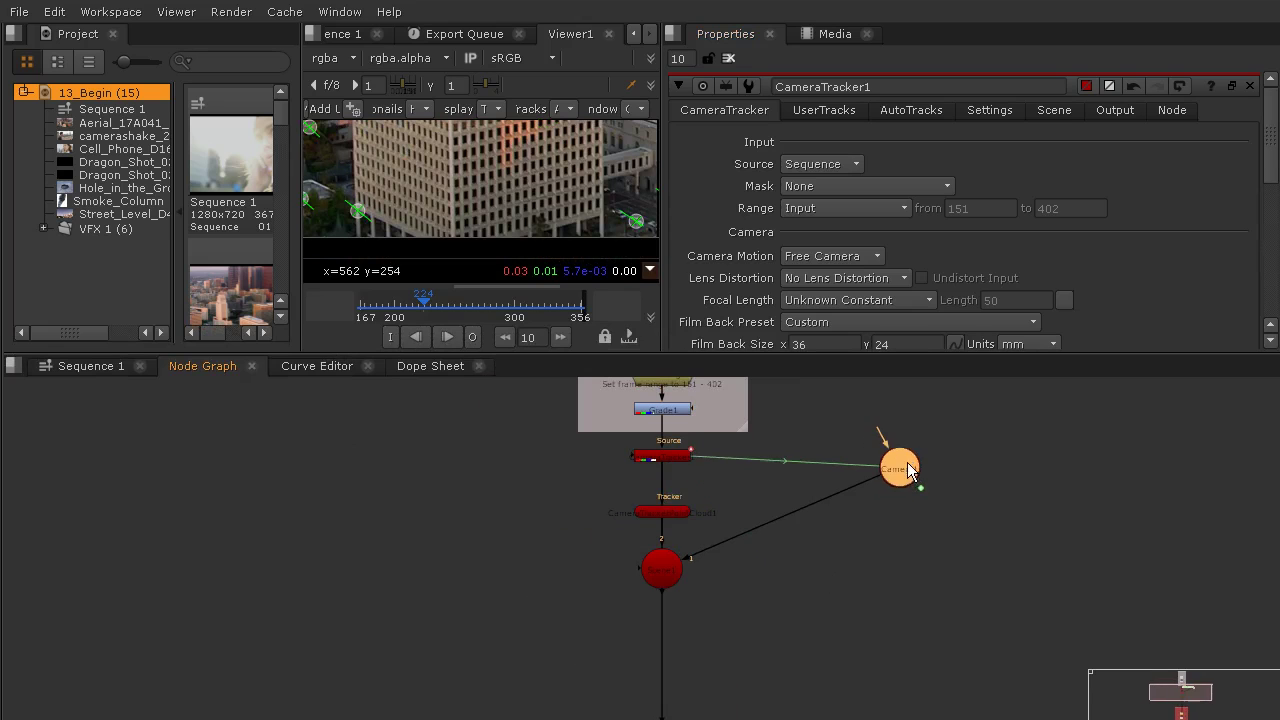
left_click_drag(669, 511, 749, 492)
left_click_drag(917, 476, 970, 481)
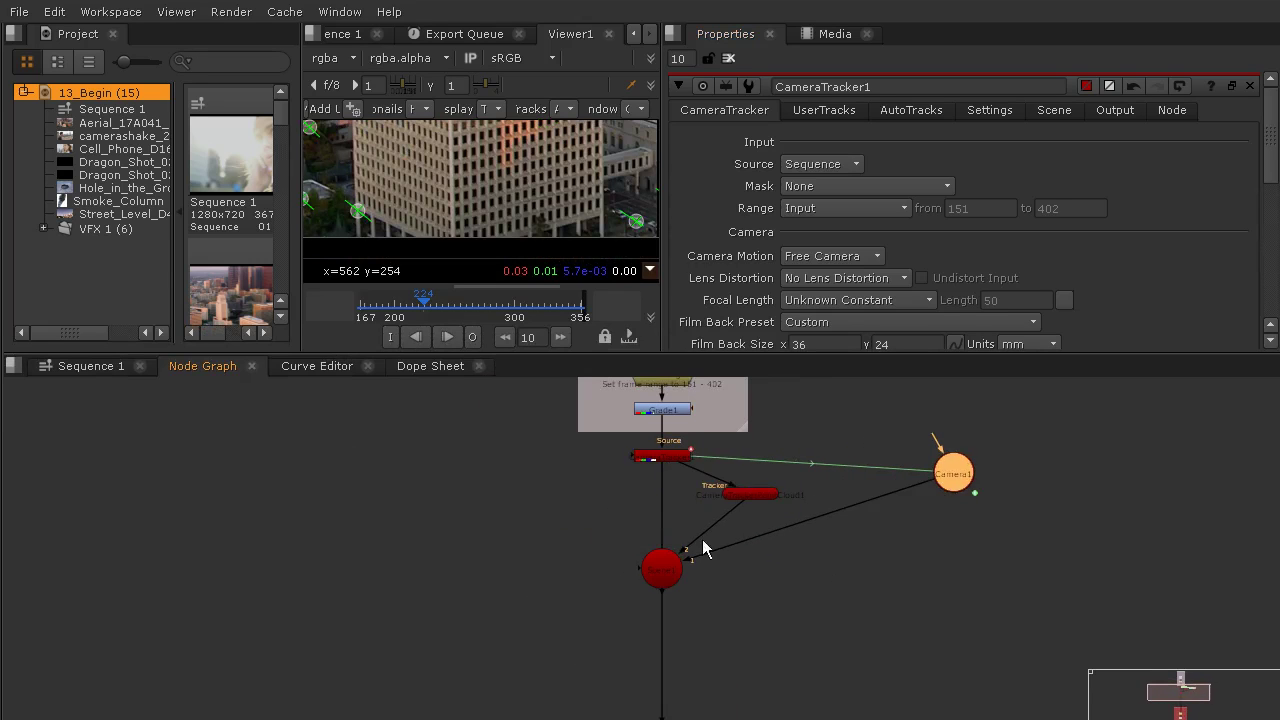
left_click_drag(656, 577, 947, 555)
left_click_drag(760, 496, 970, 455)
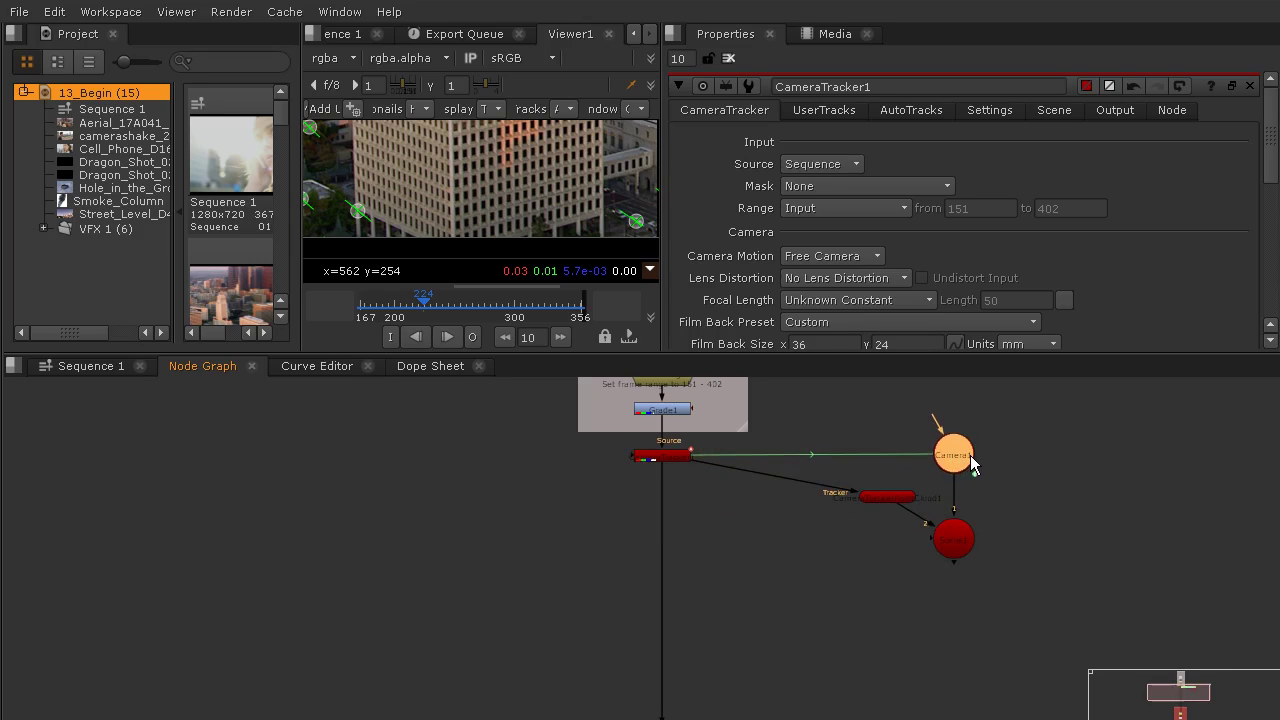
left_click(805, 416)
Zoom and pan the viewer over the full aerial frame, then widen the viewer panel.
scroll(569, 178, "down", 3)
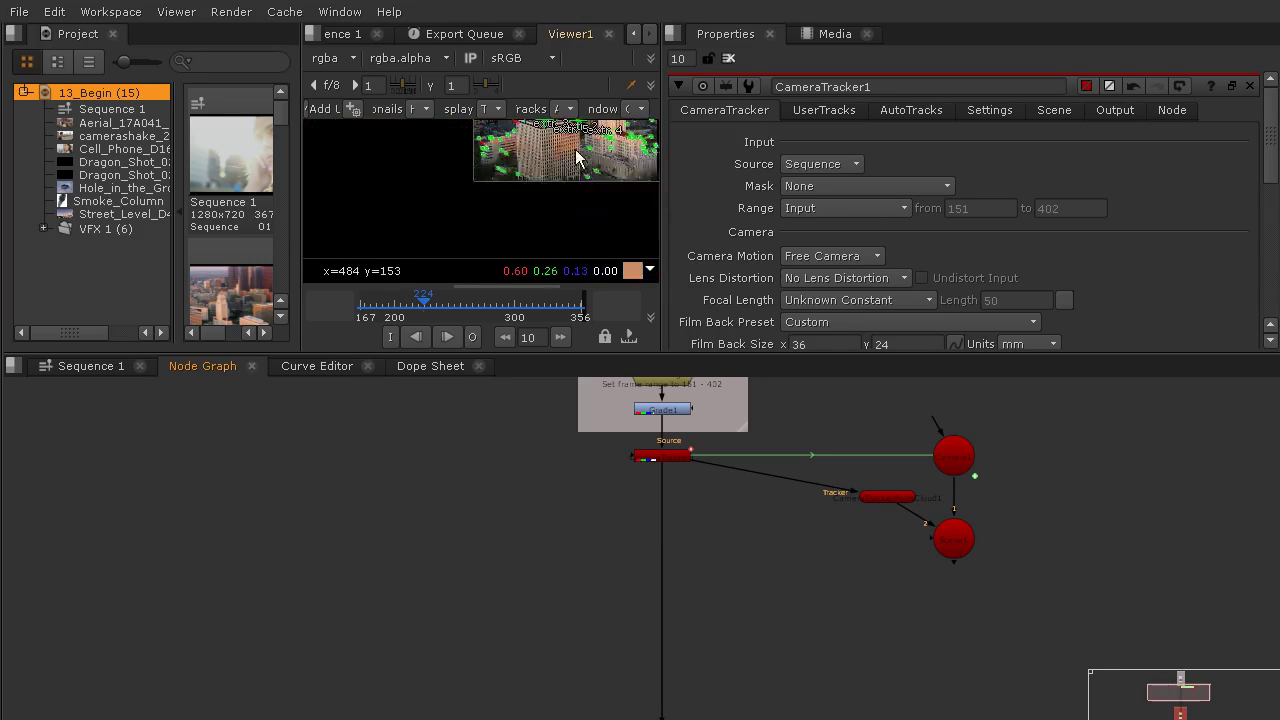
left_click_drag(531, 185, 485, 205)
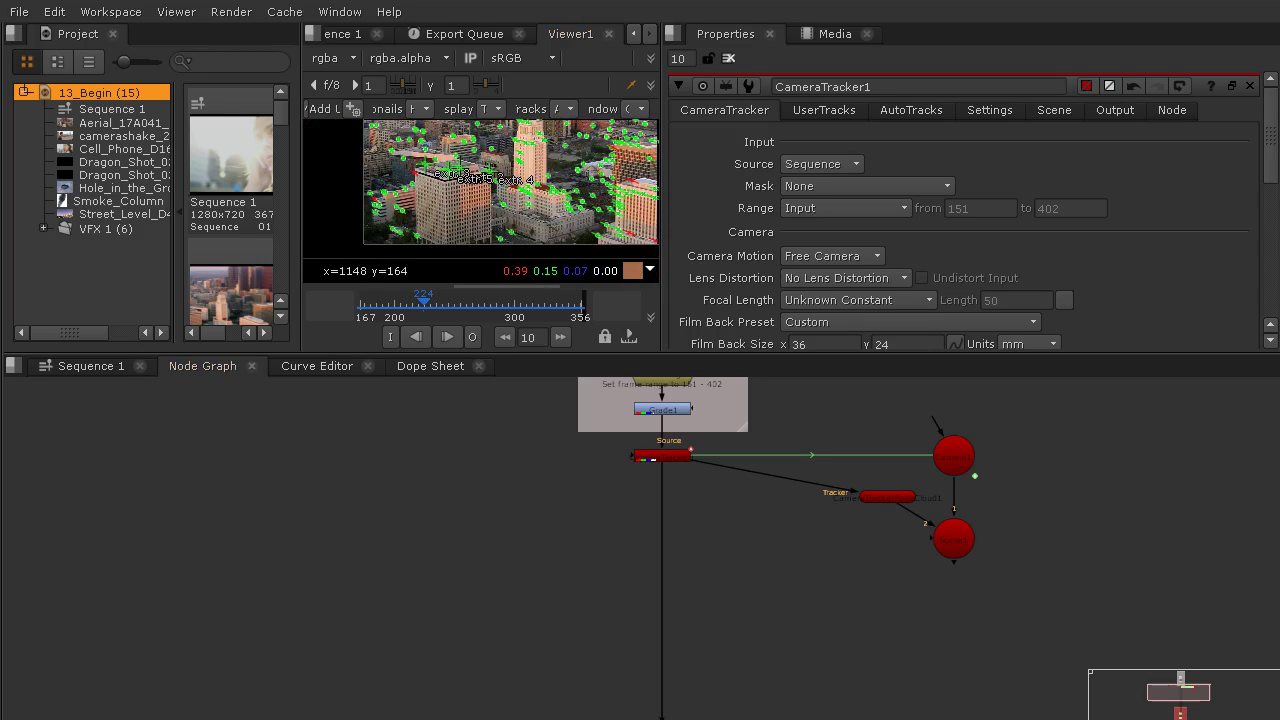
scroll(452, 158, "up", 3)
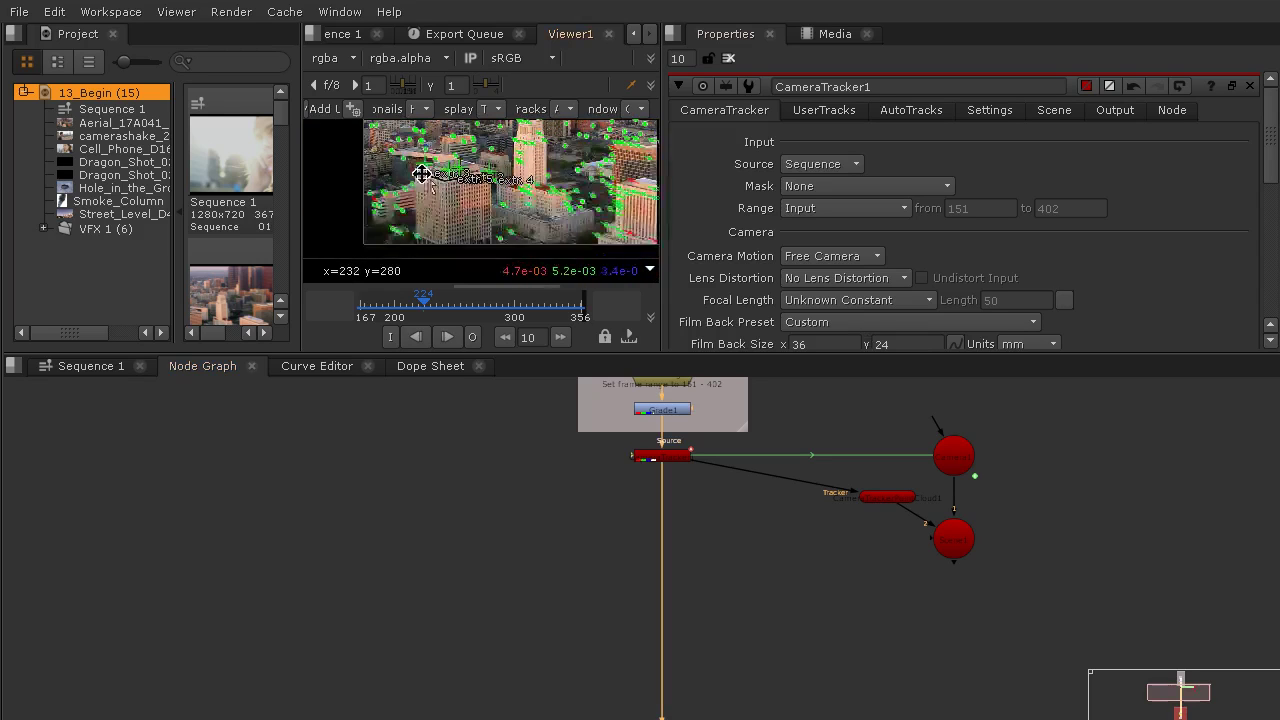
scroll(413, 176, "down", 3)
scroll(413, 176, "up", 3)
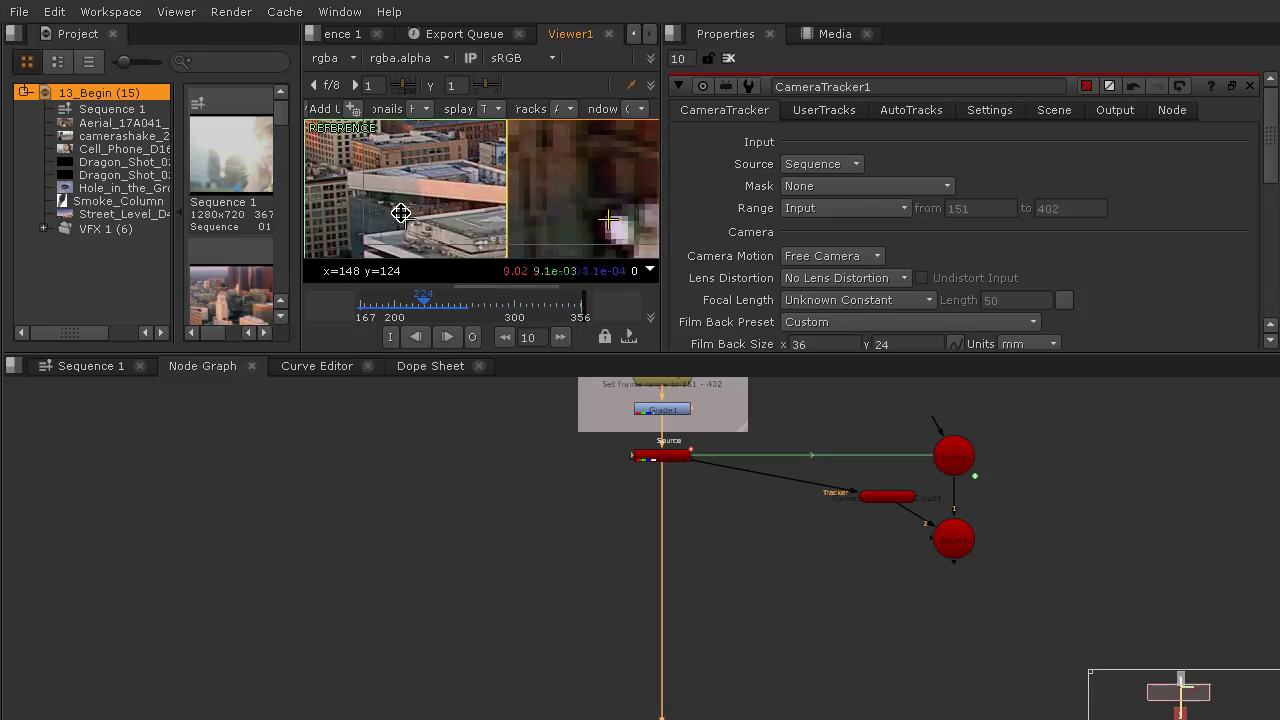
scroll(520, 200, "down", 5)
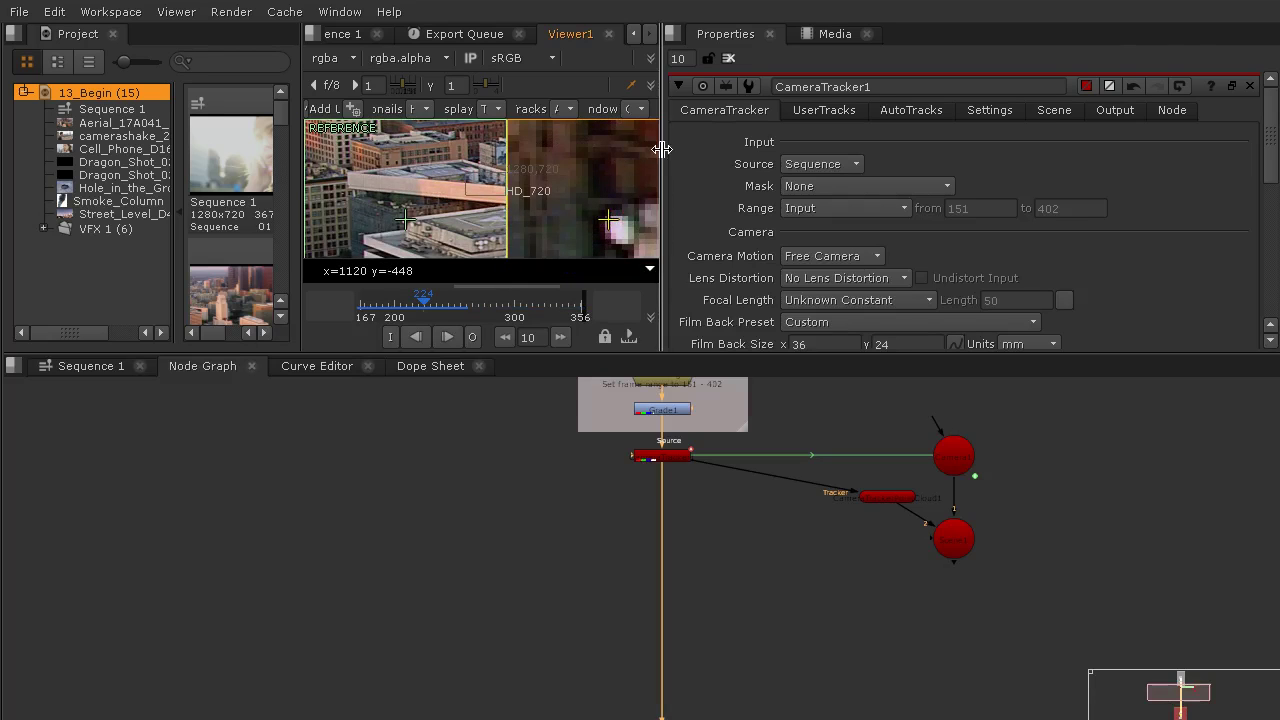
left_click_drag(662, 200, 980, 200)
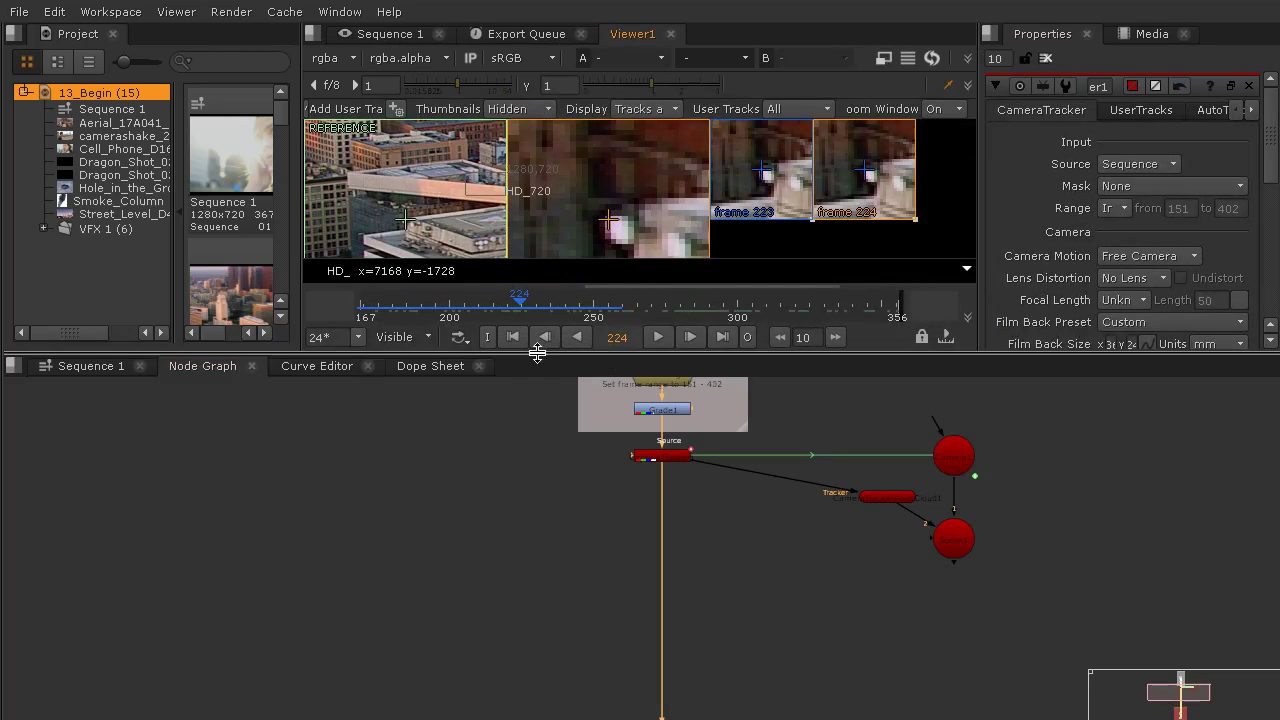
Close the CameraTracker1 properties and zoom the viewer in on the plain aerial footage.
left_click(1045, 58)
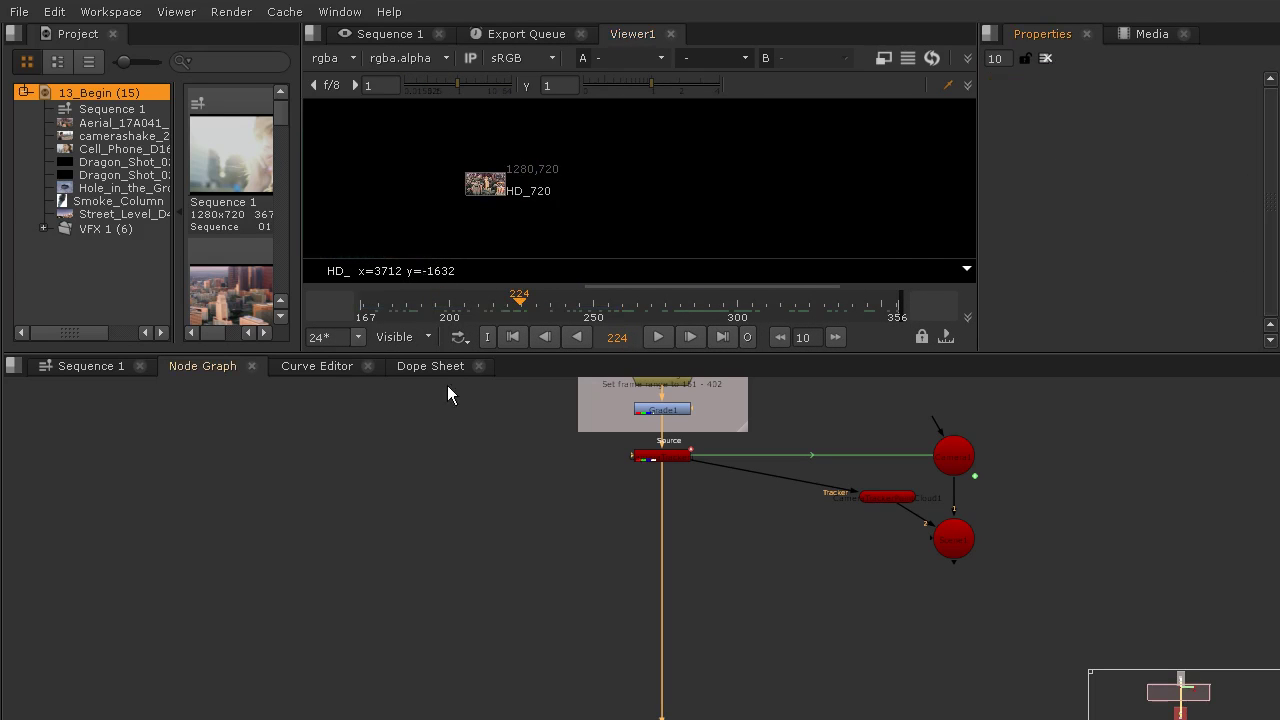
scroll(488, 180, "up", 6)
scroll(653, 228, "up", 4)
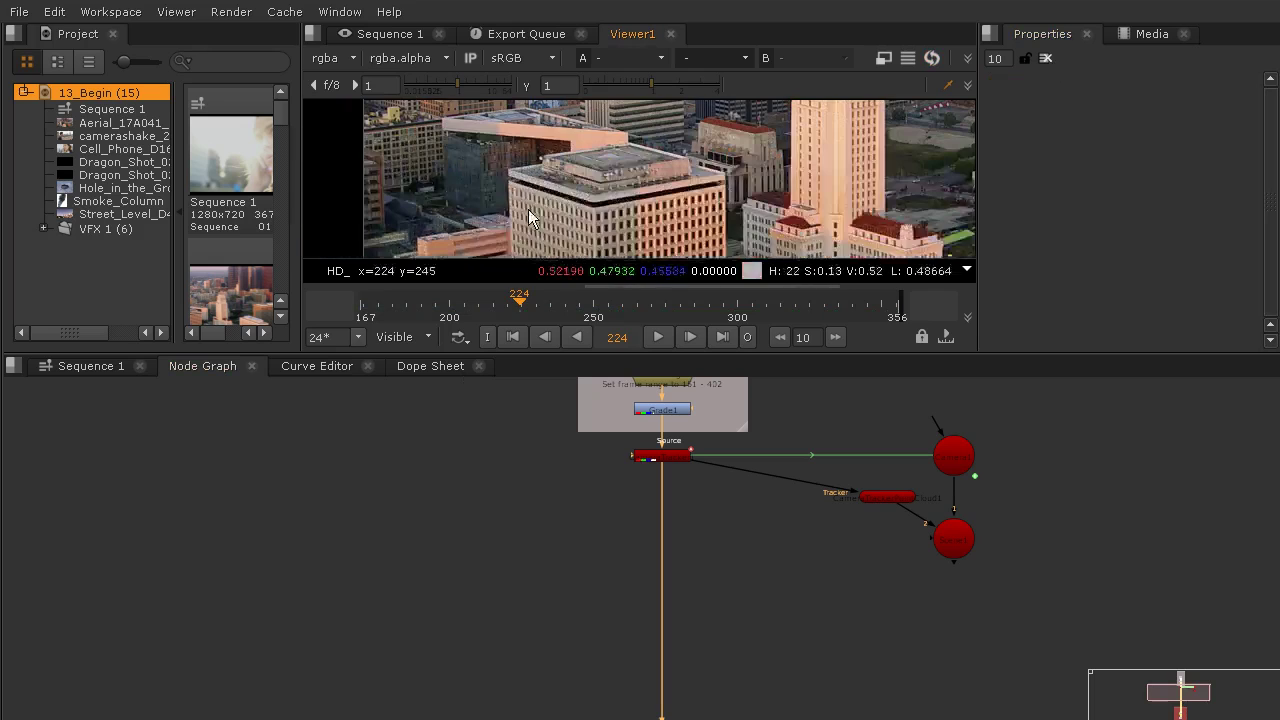